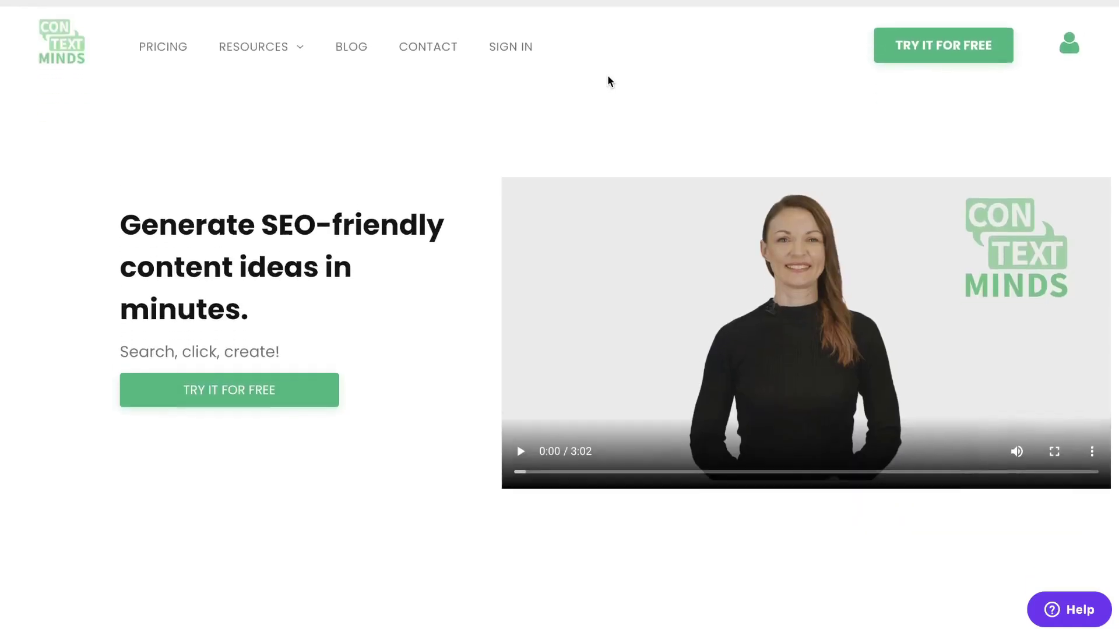
- Place search engine optimization, its techniques, Software and Outline of software on the map, raising Software higher
scroll(607, 79, down, 3)
scroll(607, 140, down, 9)
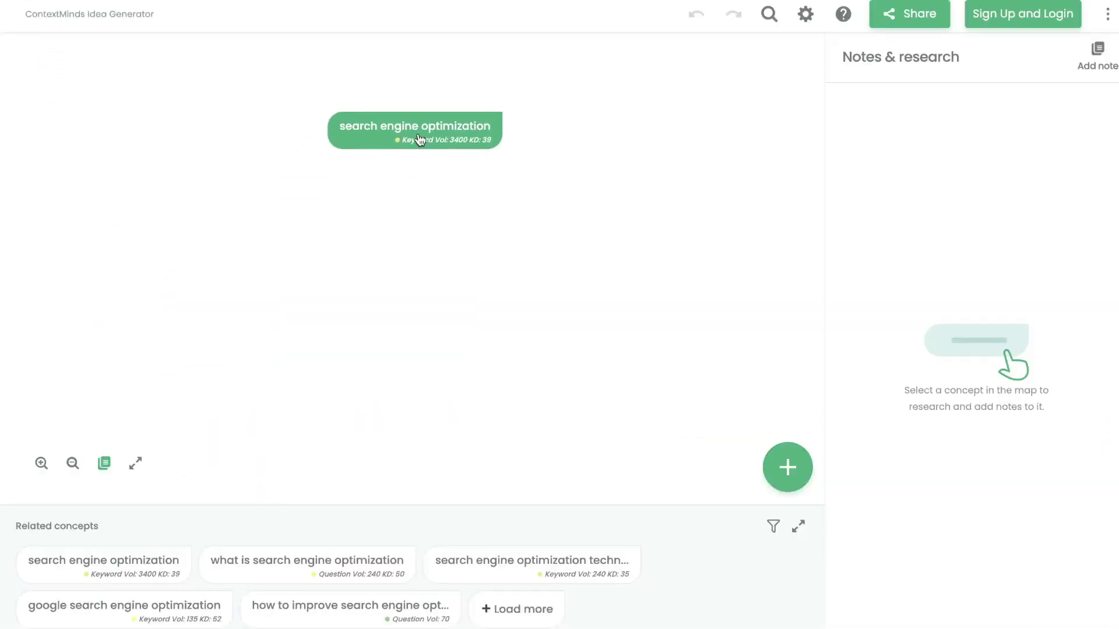
drag(425, 133, 452, 178)
drag(297, 574, 193, 315)
drag(524, 568, 647, 333)
drag(290, 562, 410, 411)
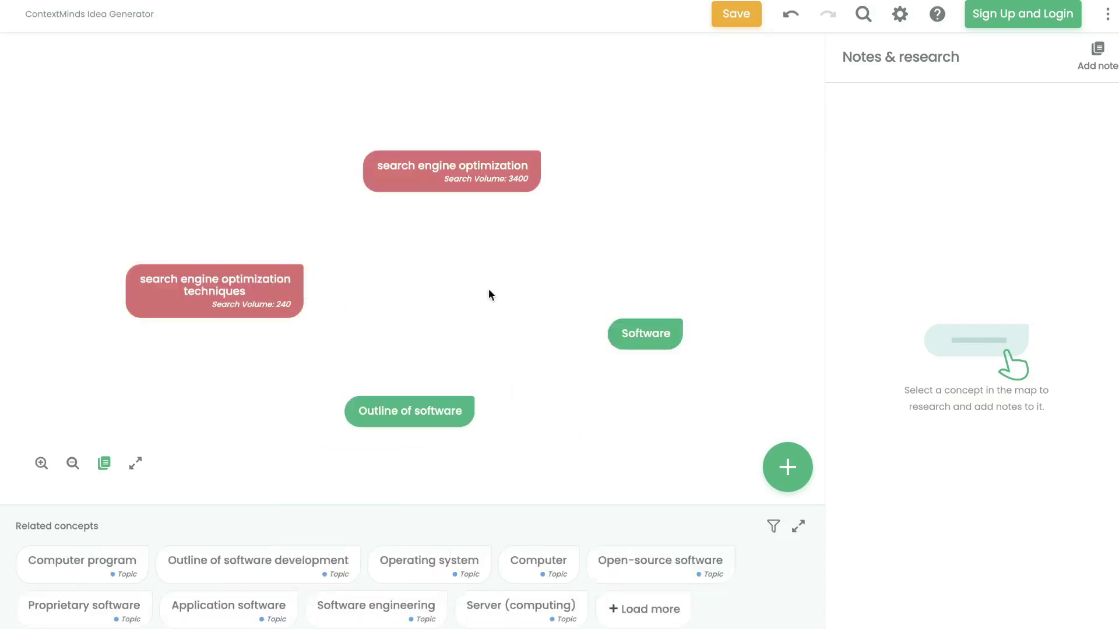
drag(678, 326, 677, 245)
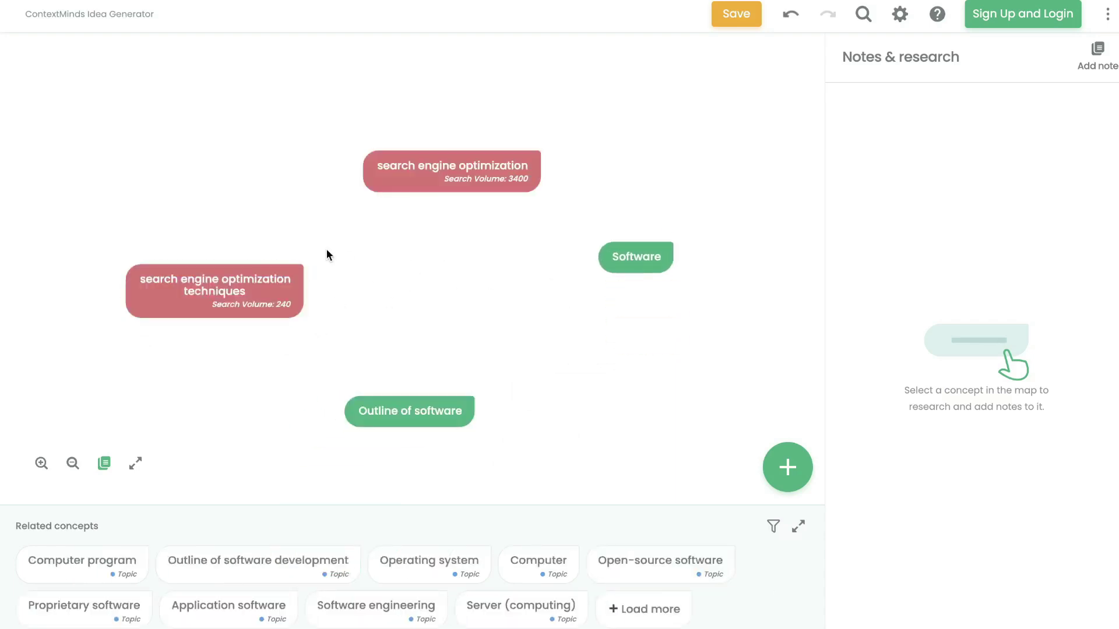
- Link search engine optimization to search engine optimization techniques with the relation 'example 1'
click(442, 172)
click(439, 120)
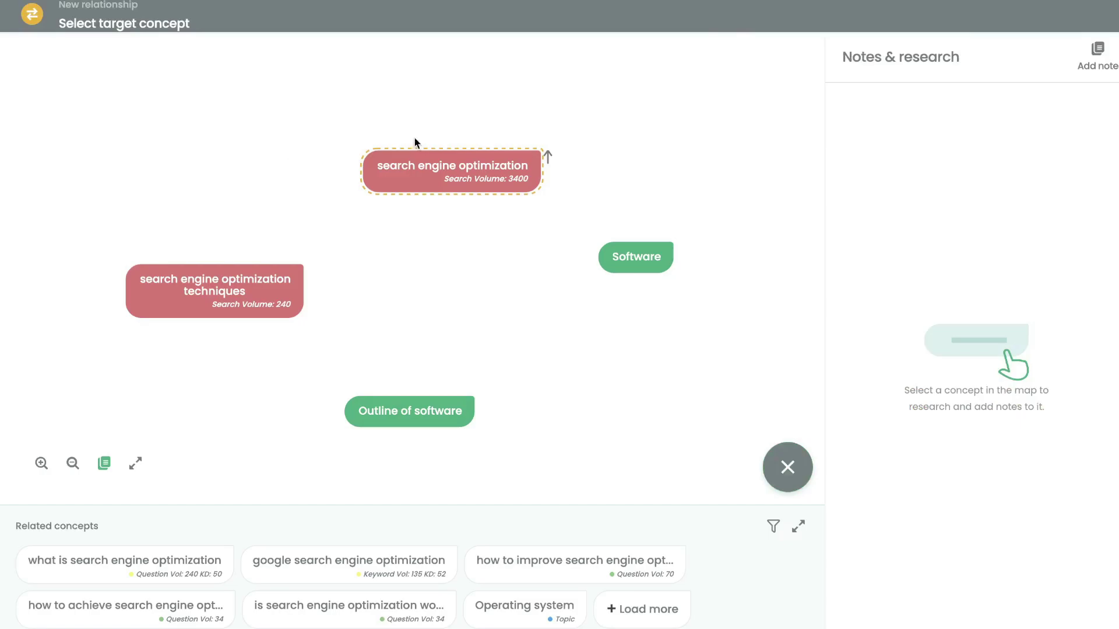
click(256, 284)
text(example 1)
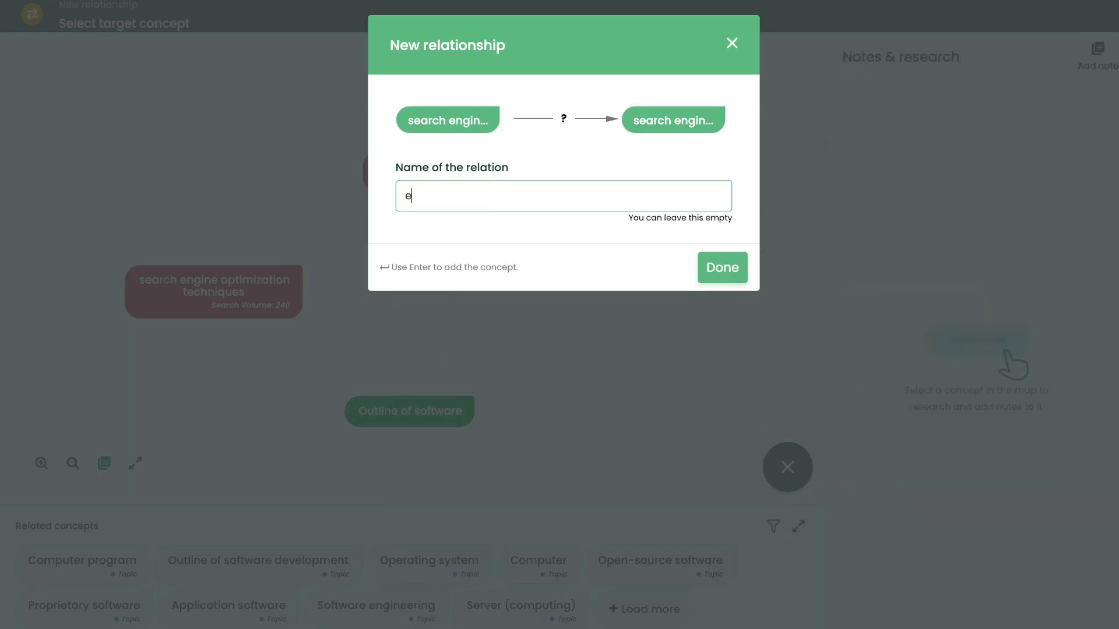
key(Return)
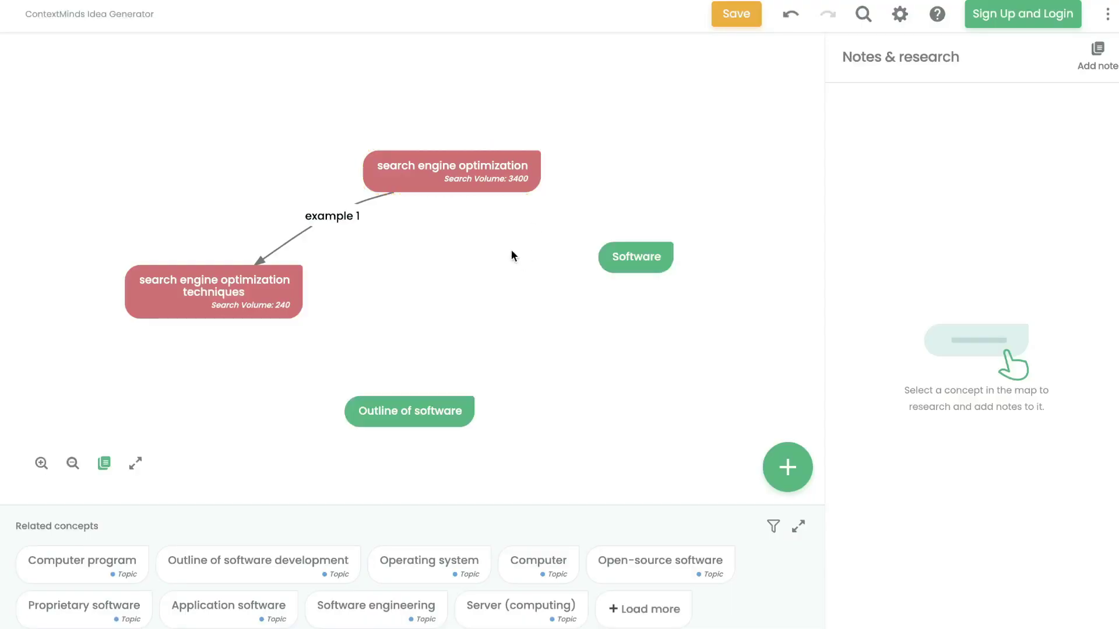
- Link Software to search engine optimization with the relation 'example 2'
click(637, 256)
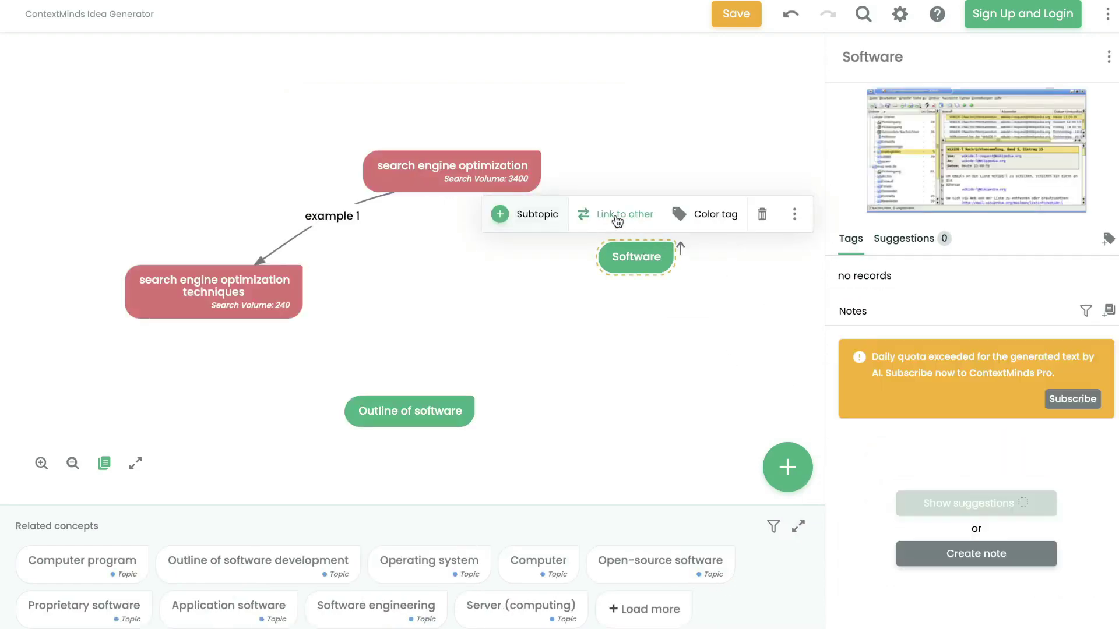
click(615, 215)
click(506, 190)
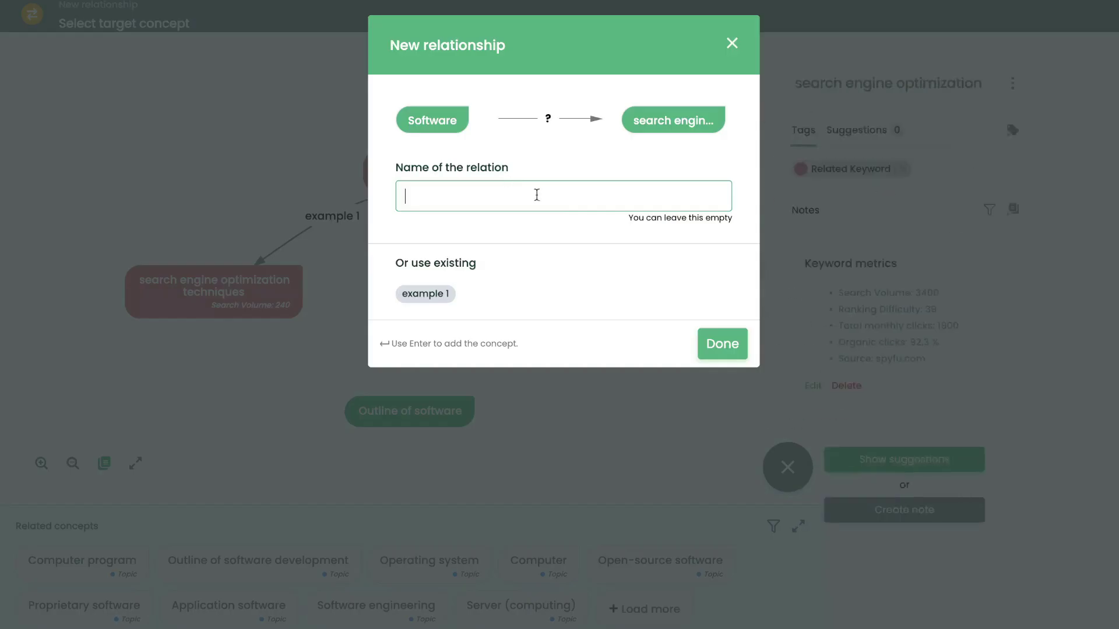
text(example)
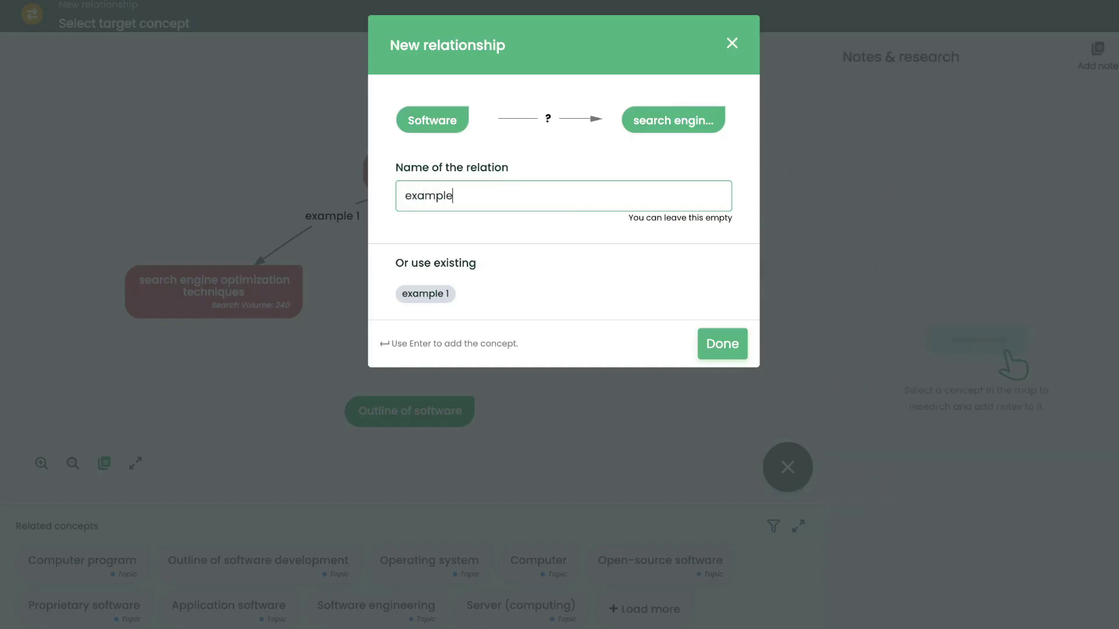
text( 2)
key(Return)
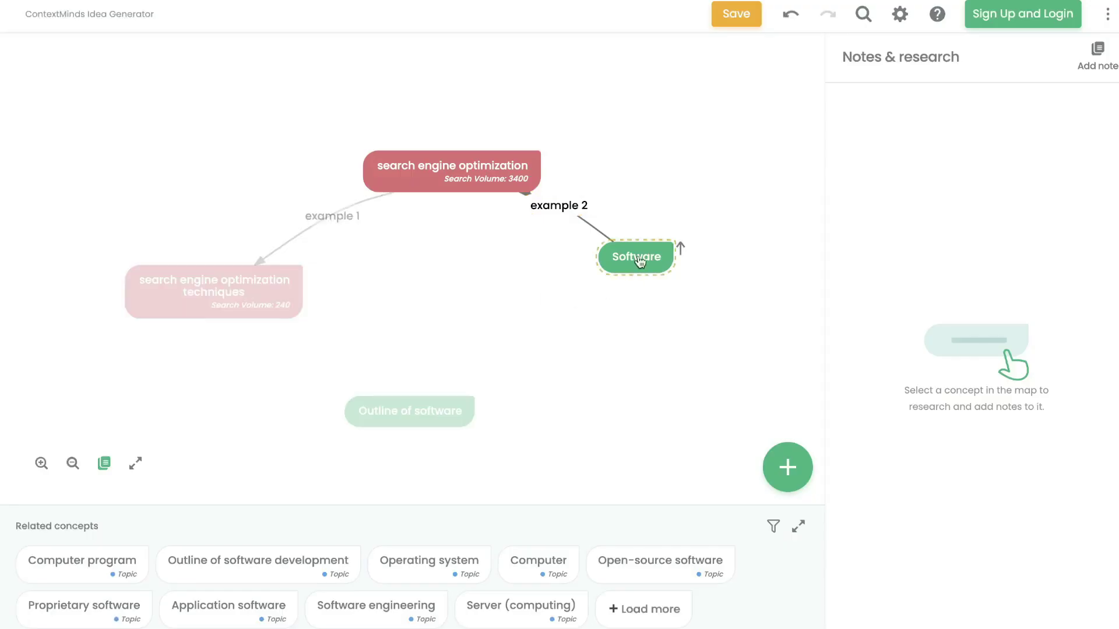
- Start another link from Software to Outline of software
click(639, 259)
click(622, 214)
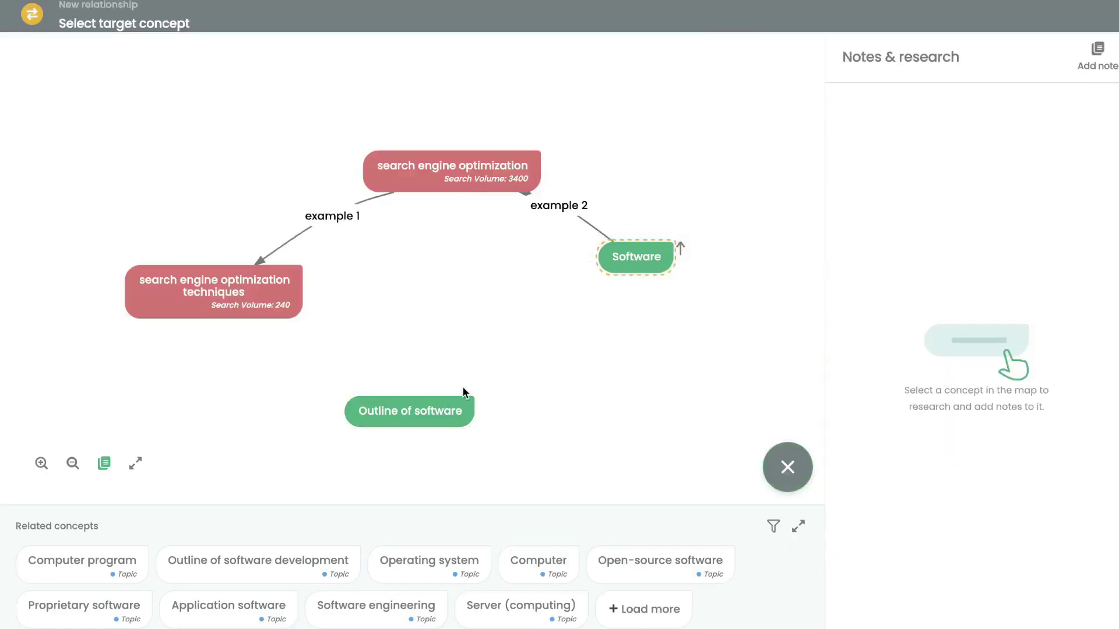
click(450, 408)
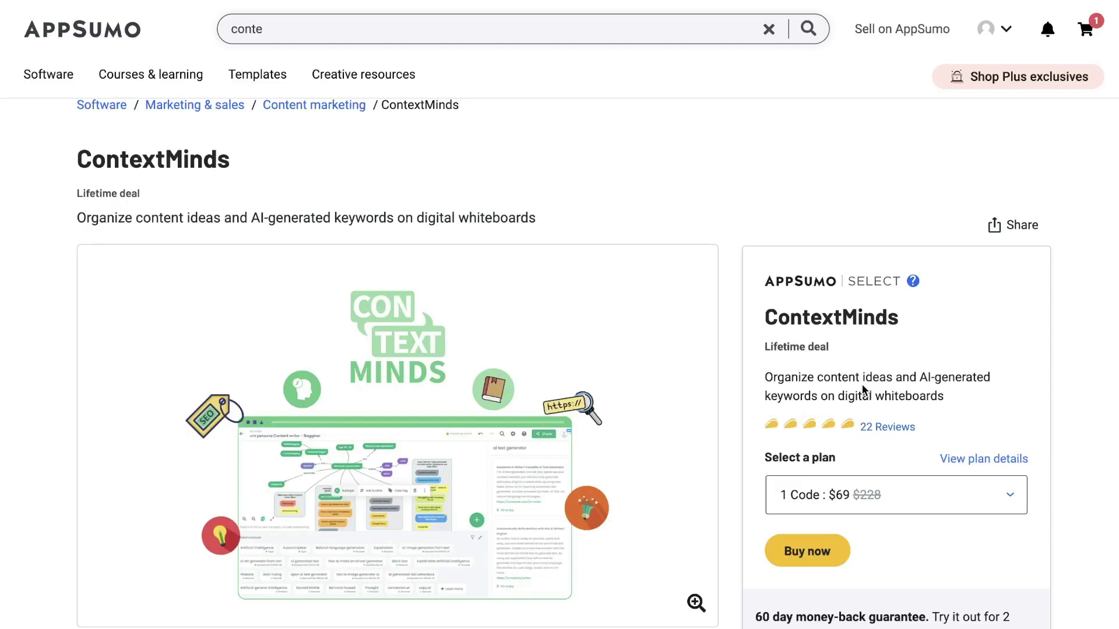
- Read the ContextMinds deal's 22 reviews, then scroll to the Single $69, Double $138 and Multiple $207 plans
scroll(862, 383, down, 2)
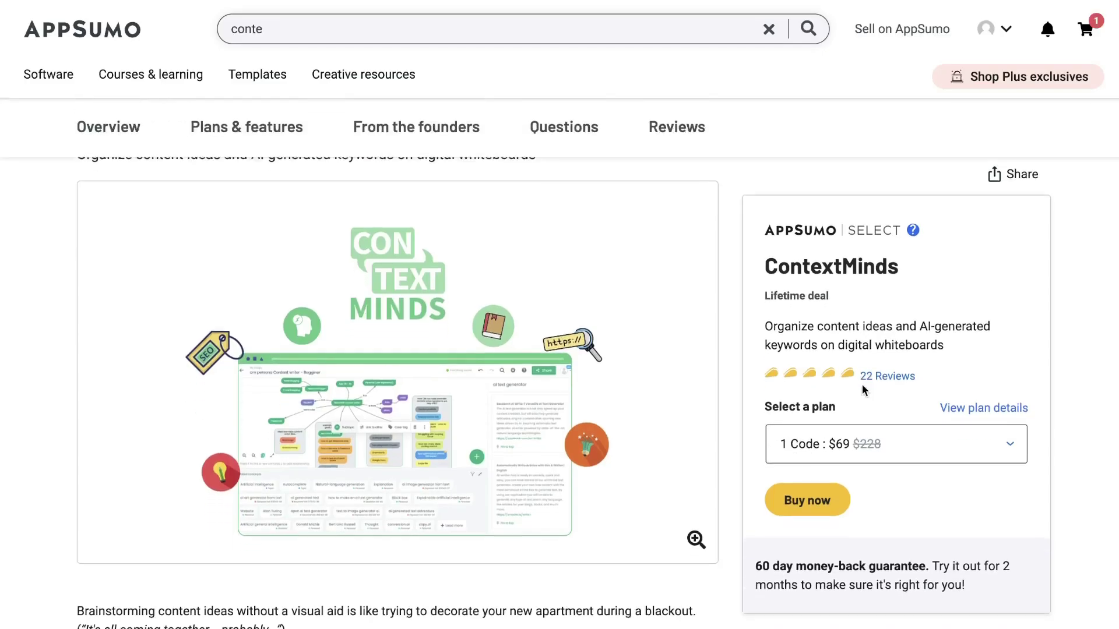
click(874, 377)
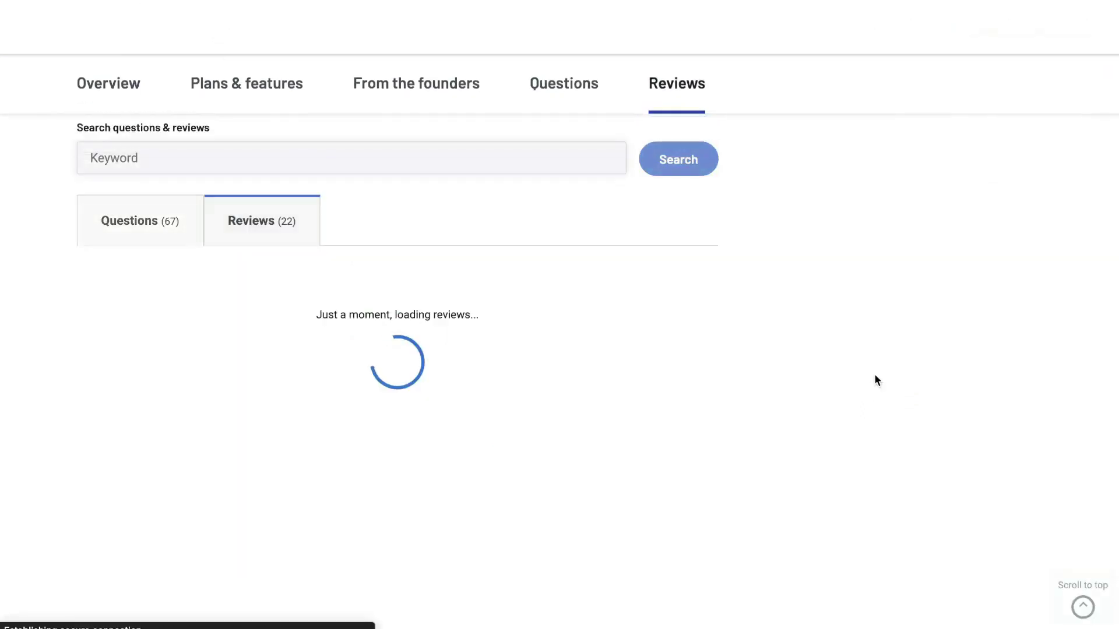
scroll(477, 240, down, 2)
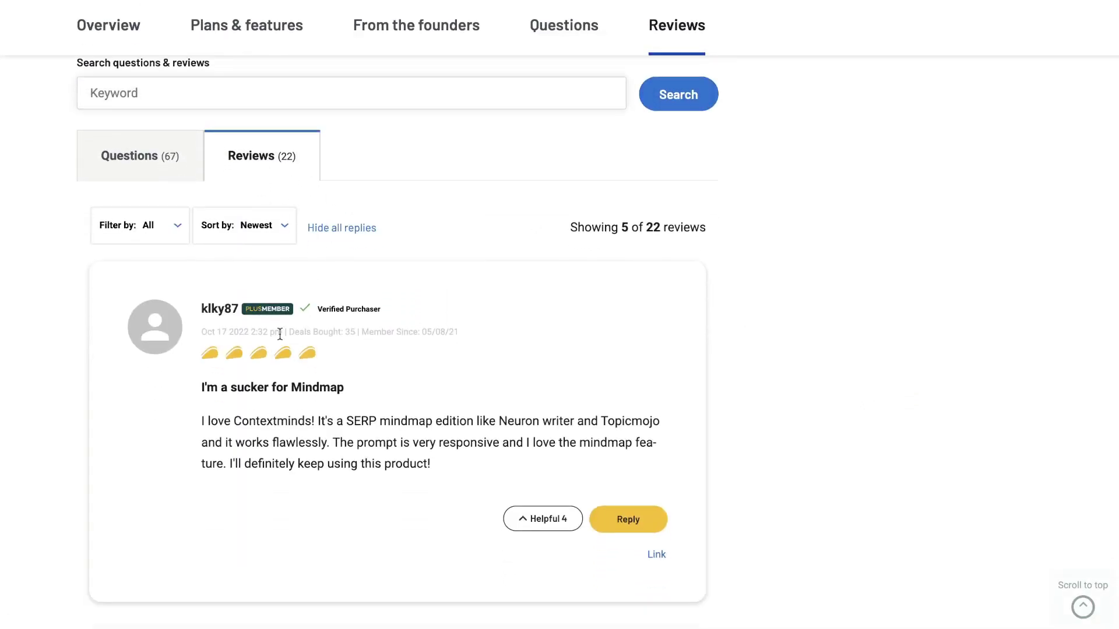
scroll(430, 319, down, 6)
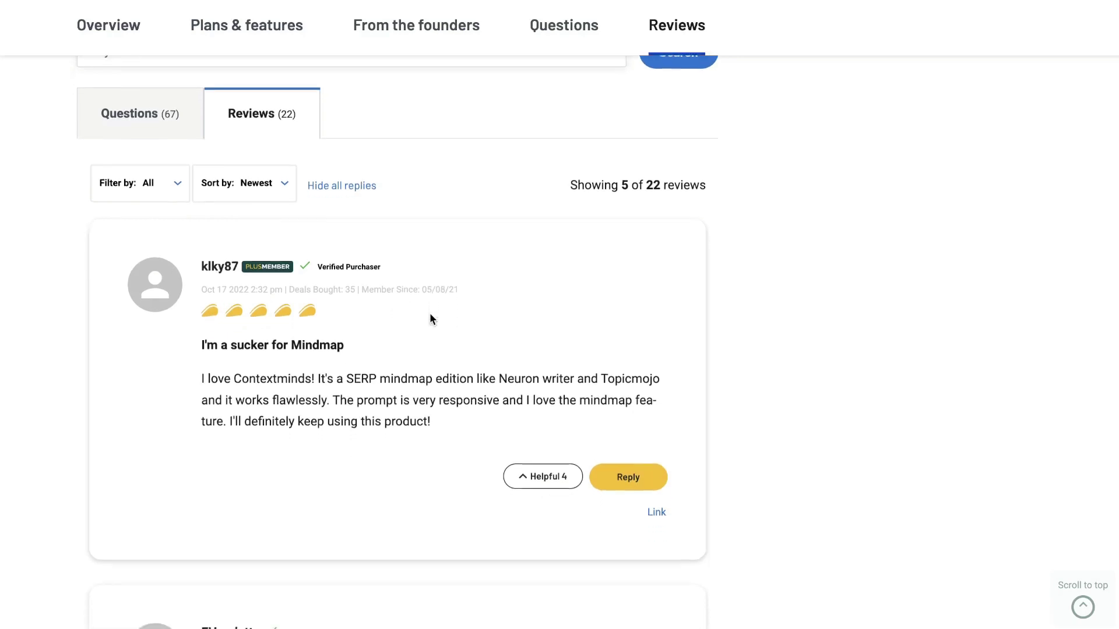
scroll(430, 319, up, 20)
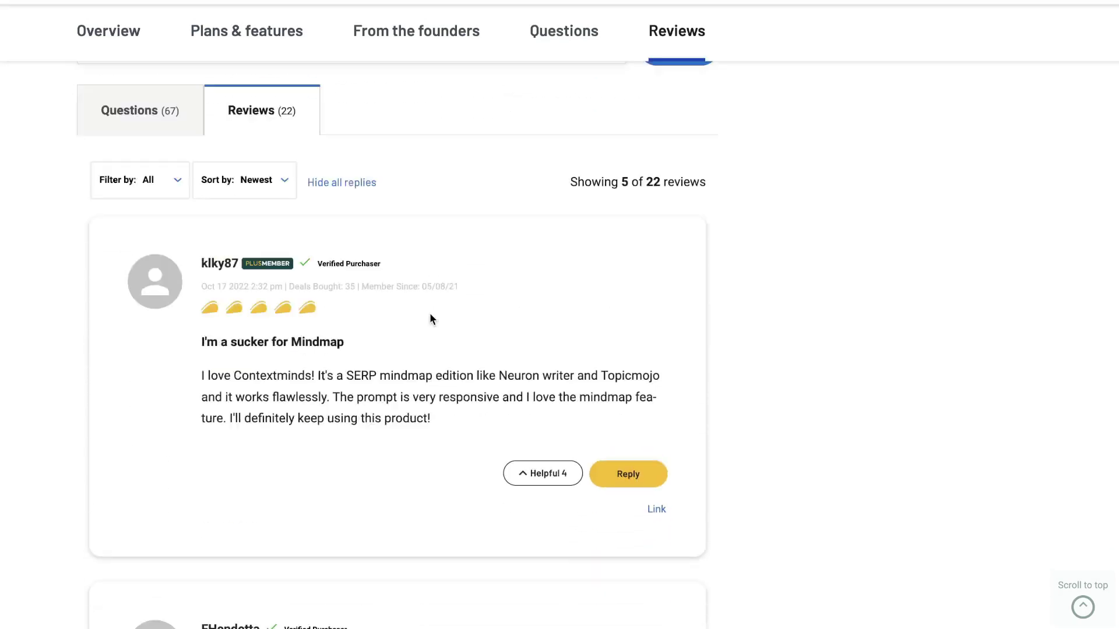
scroll(430, 318, down, 15)
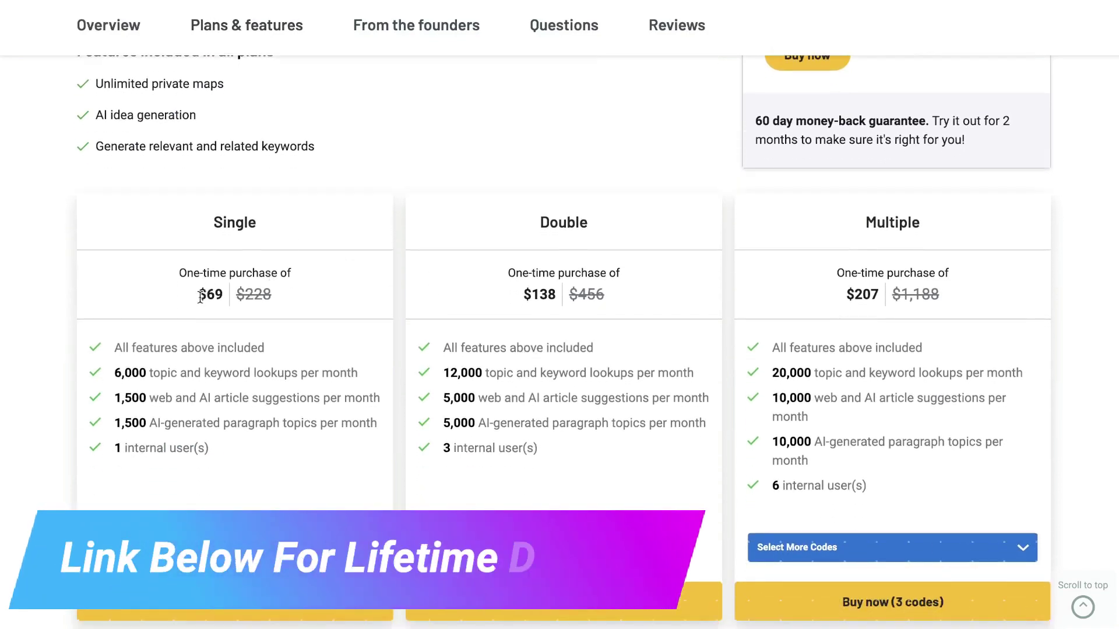
- Highlight the Single plan's $69 price and its keyword lookup, article suggestion and paragraph topic limits
drag(197, 291, 228, 293)
scroll(239, 354, down, 1)
drag(114, 351, 279, 344)
drag(102, 379, 314, 376)
drag(115, 402, 313, 412)
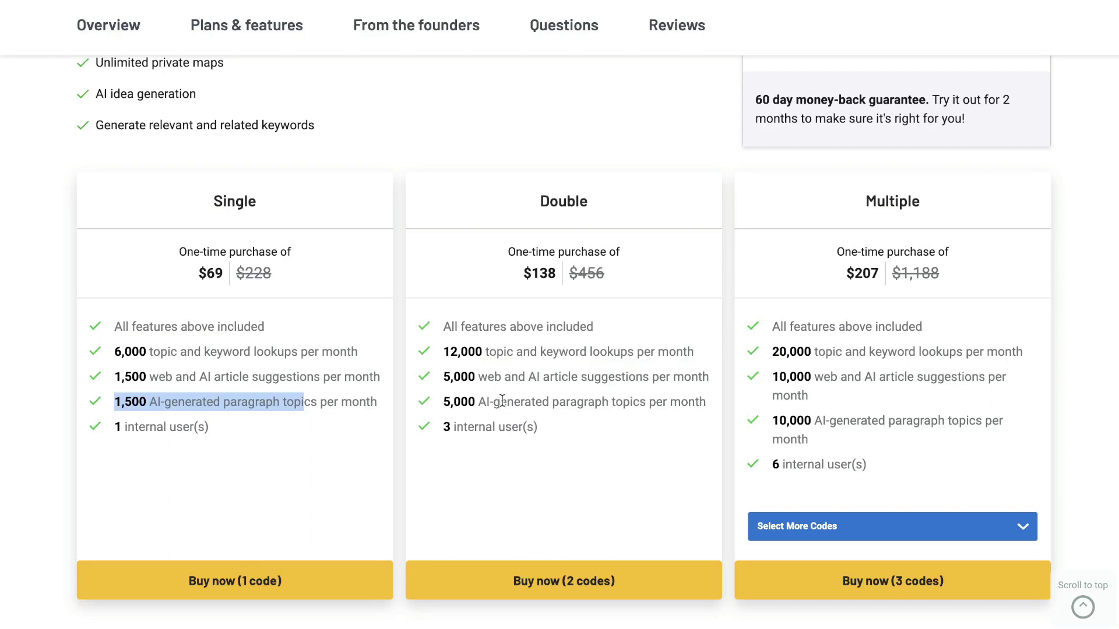
- Highlight the Double plan's AI article suggestions and the Multiple plan's $345 price, then scroll back up
drag(528, 379, 593, 378)
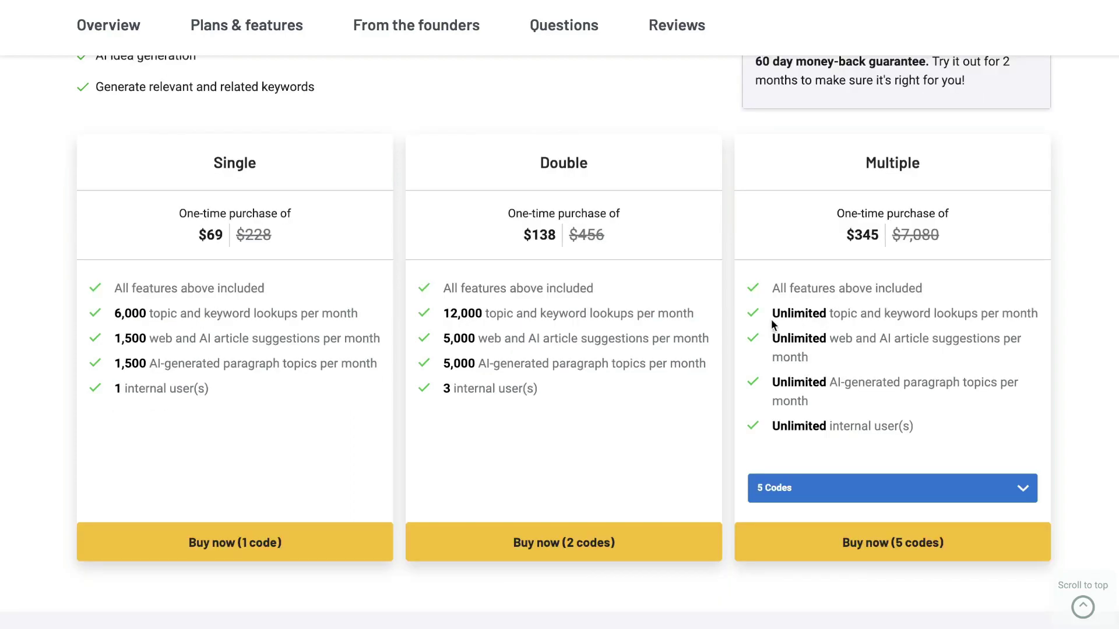
drag(769, 315, 810, 402)
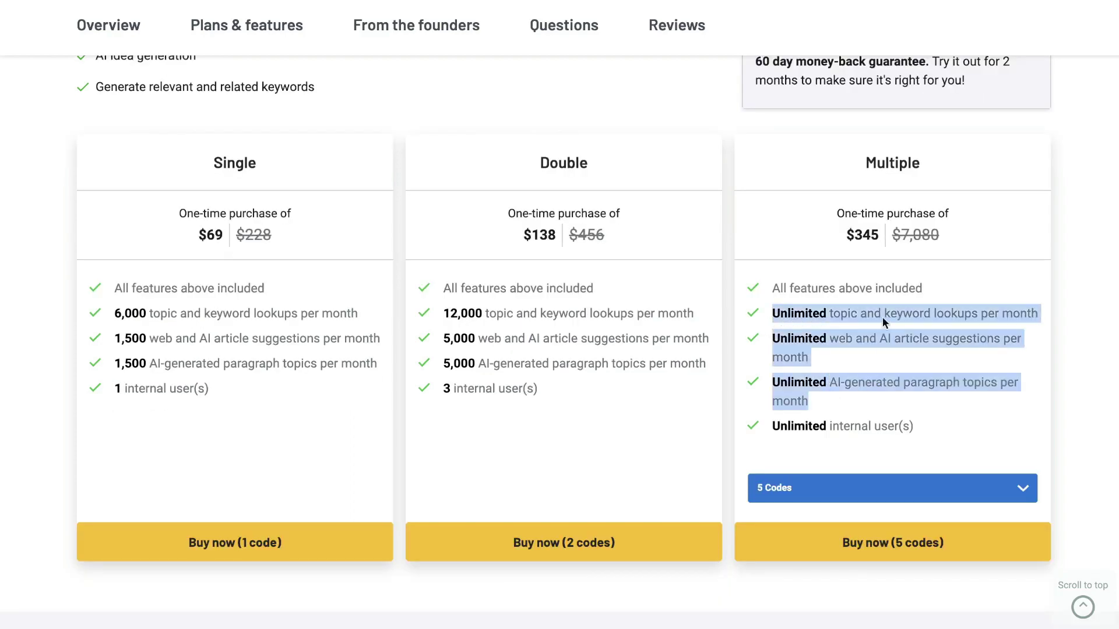
drag(845, 234, 875, 238)
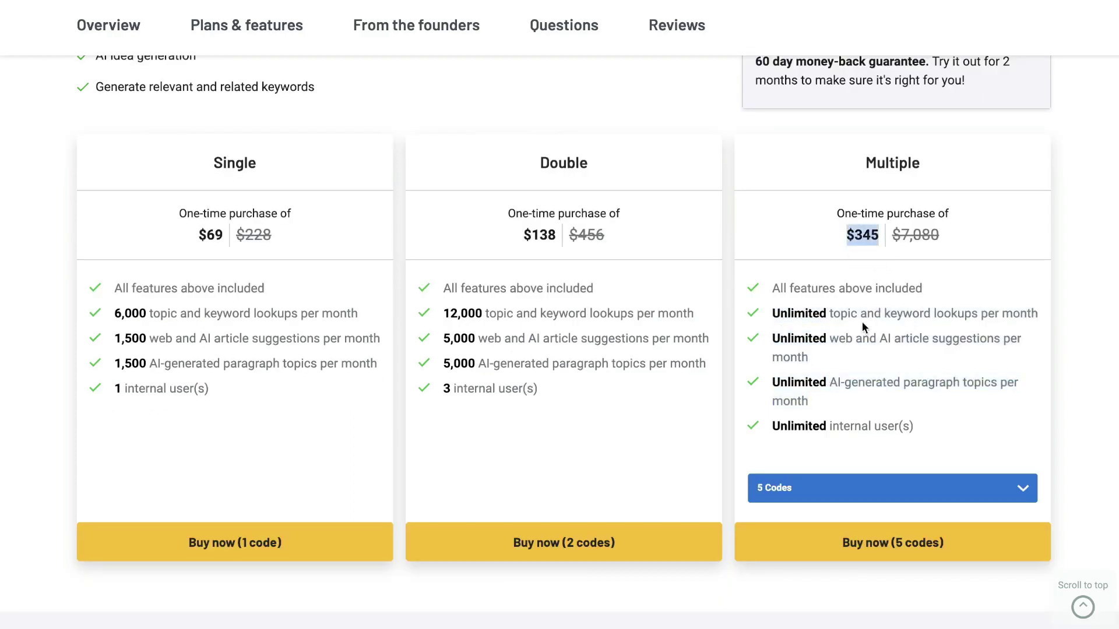
scroll(863, 326, up, 8)
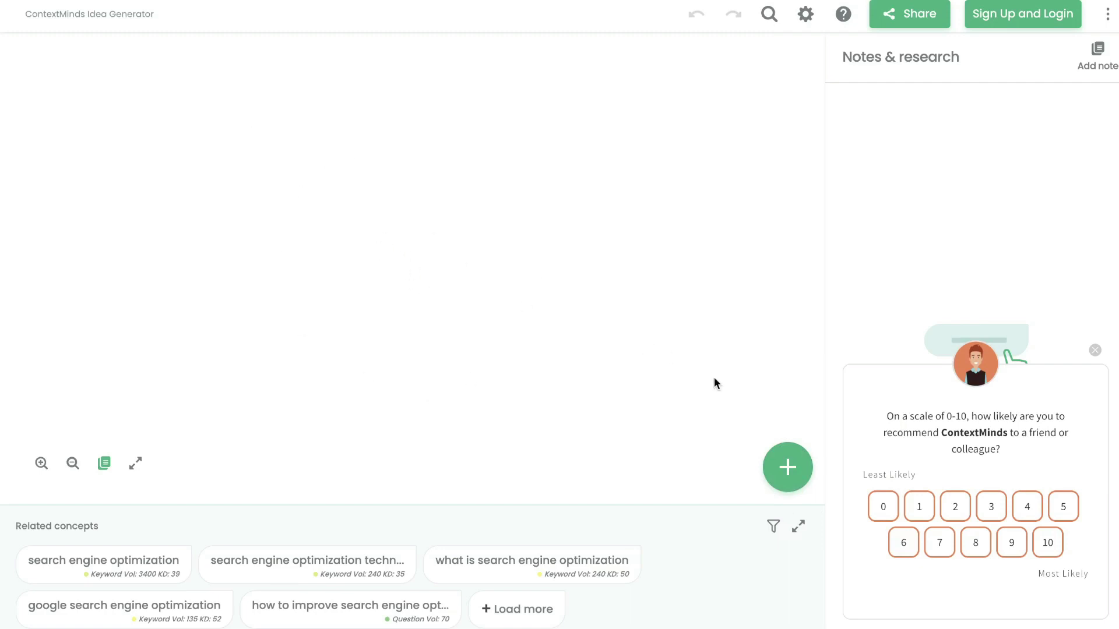
- Create a new map whose first concept is 'green tea'
click(782, 461)
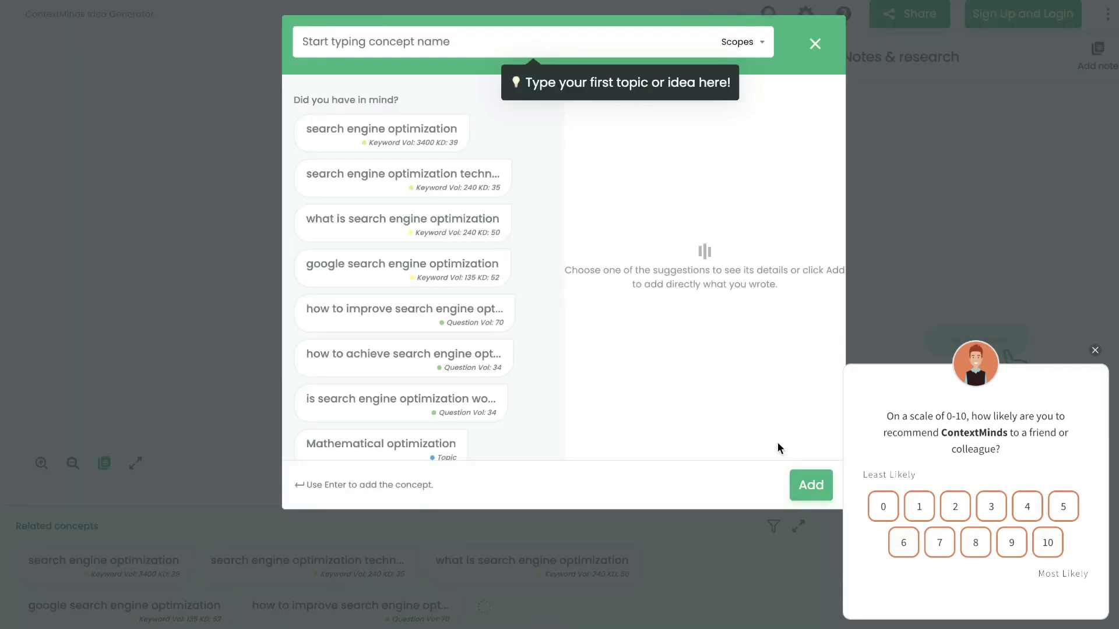
key(Escape)
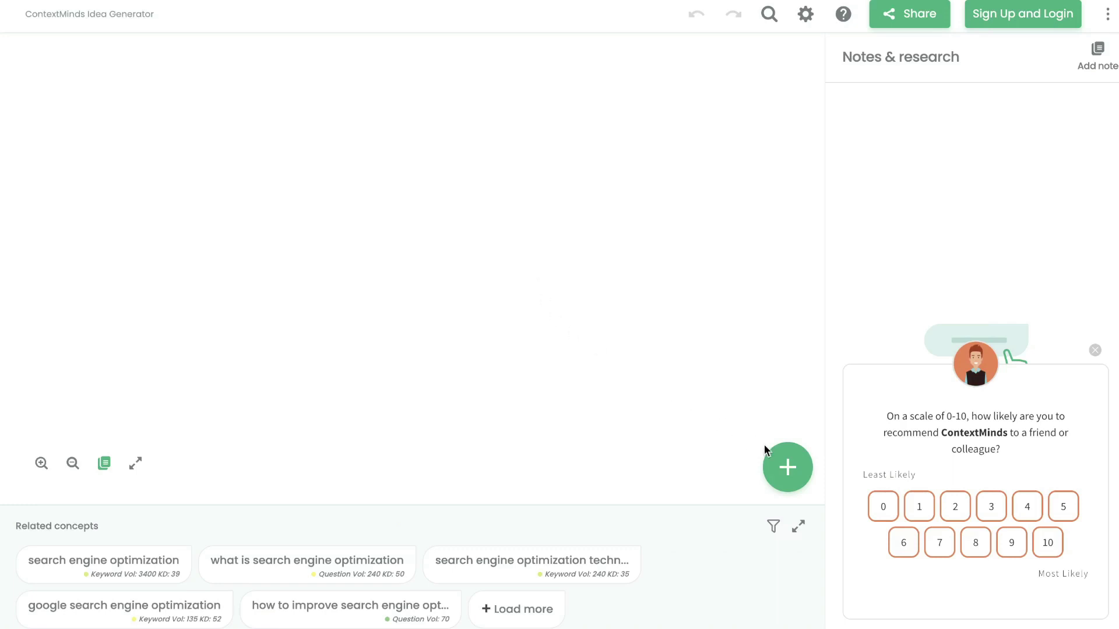
click(778, 461)
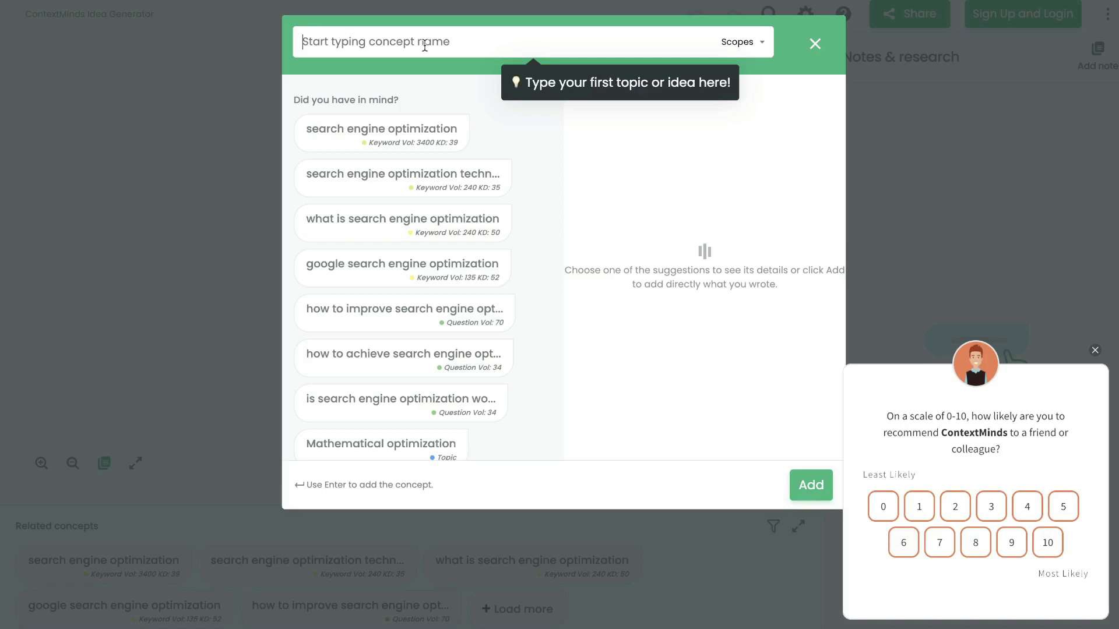
text(green)
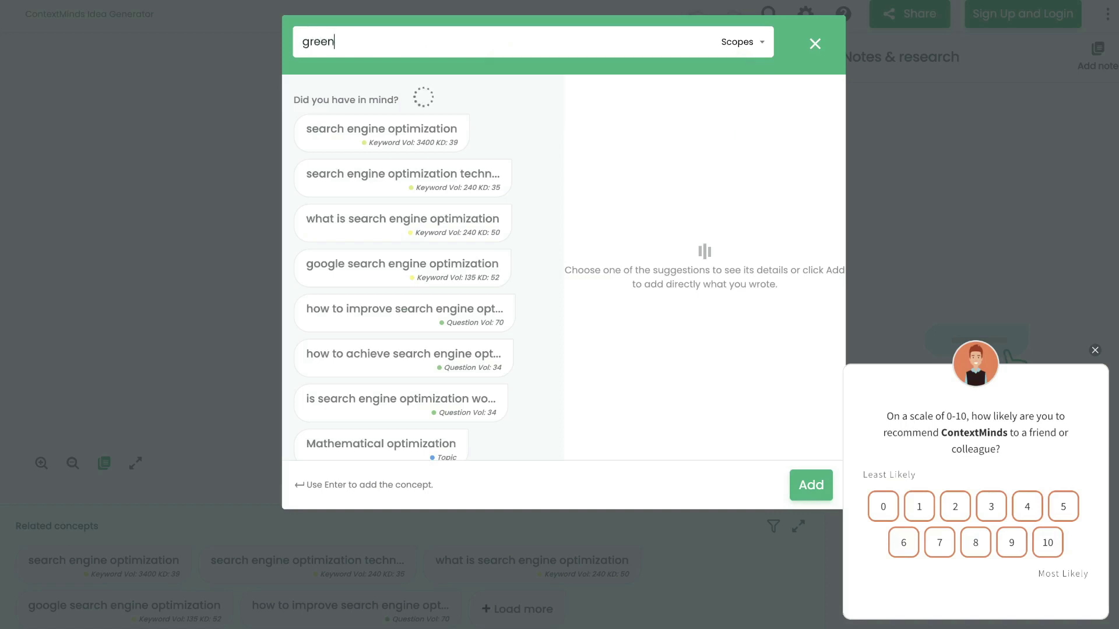
text( tea)
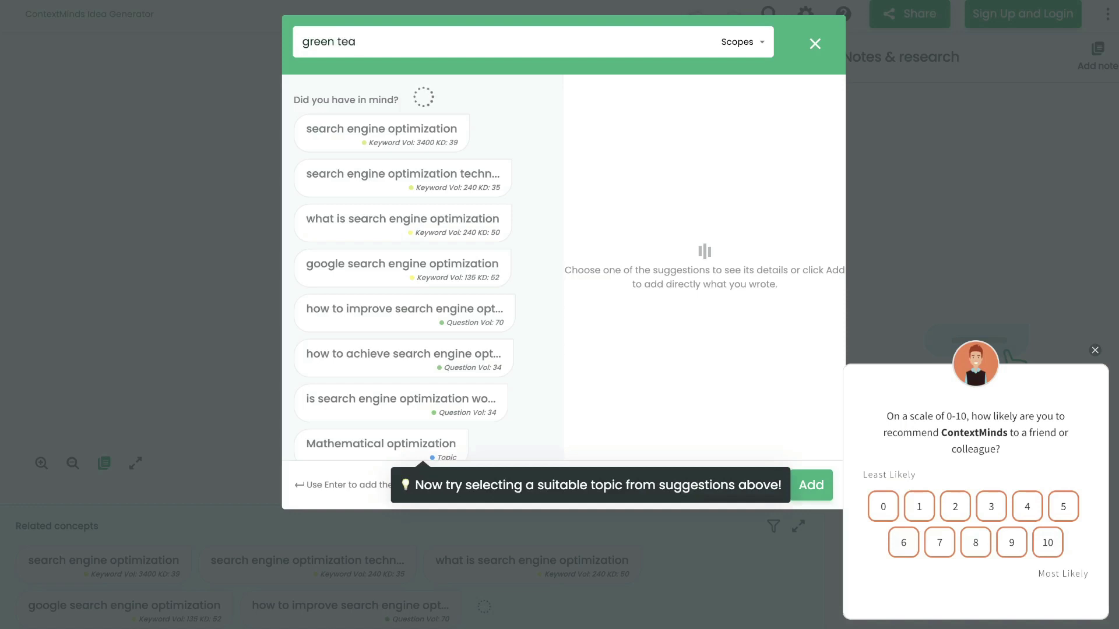
key(Return)
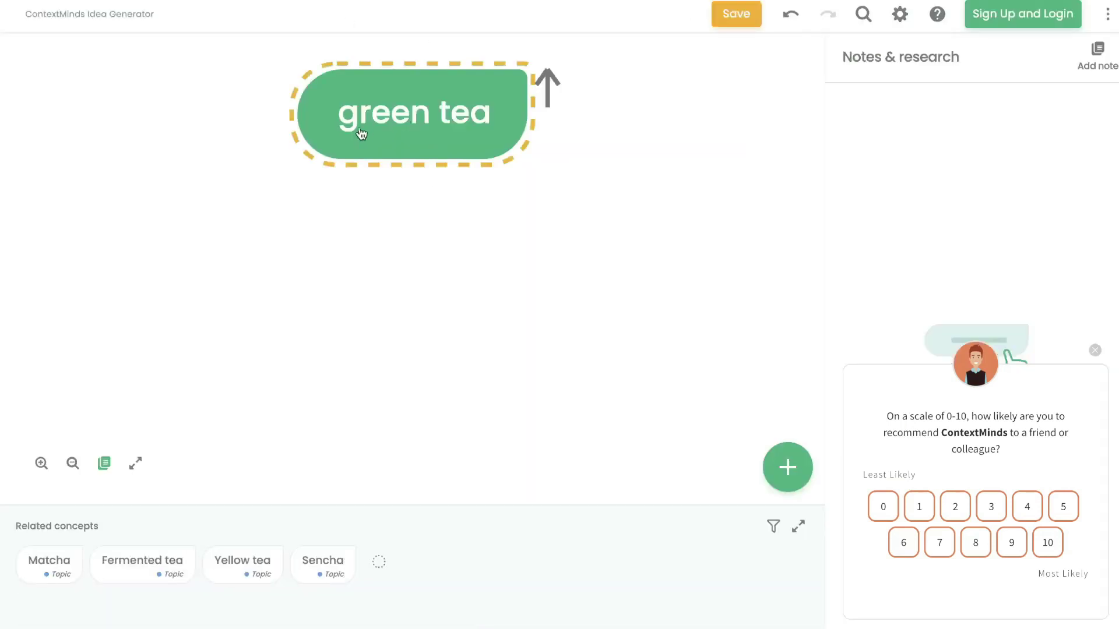
- Bring up subtopic suggestions for green tea, such as 'green tea benefits' and 'does green tea have caffeine'
click(423, 135)
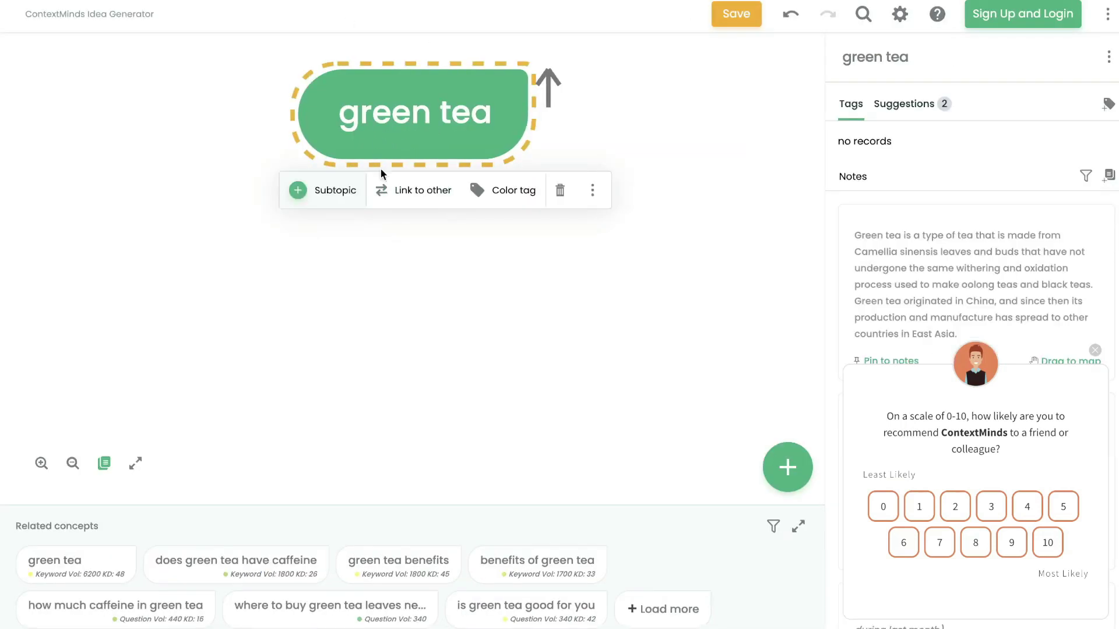
click(337, 194)
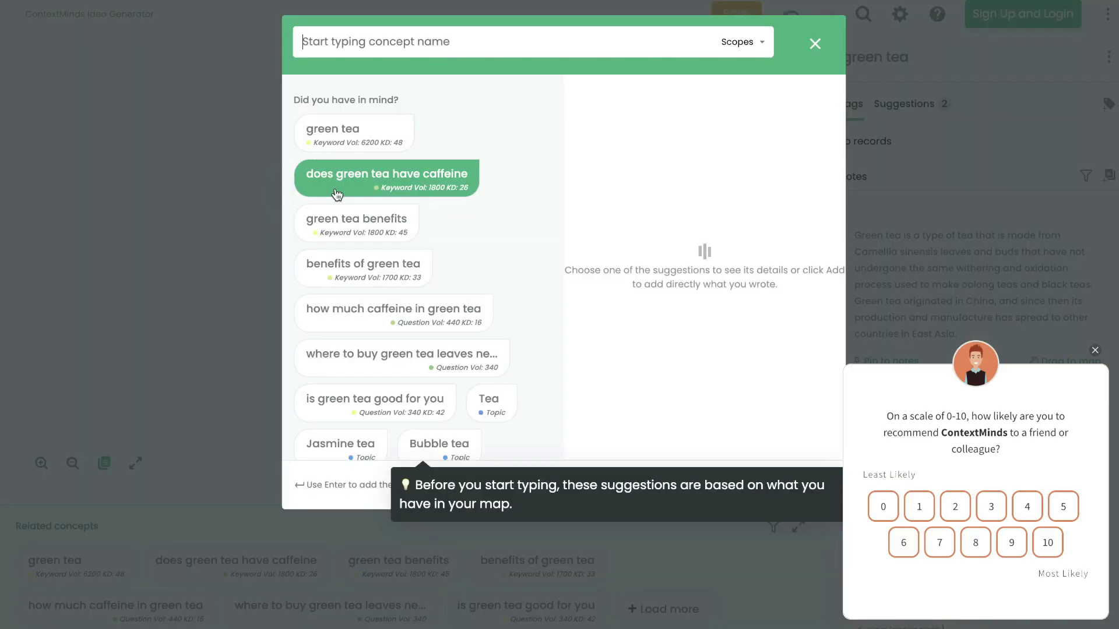
click(824, 52)
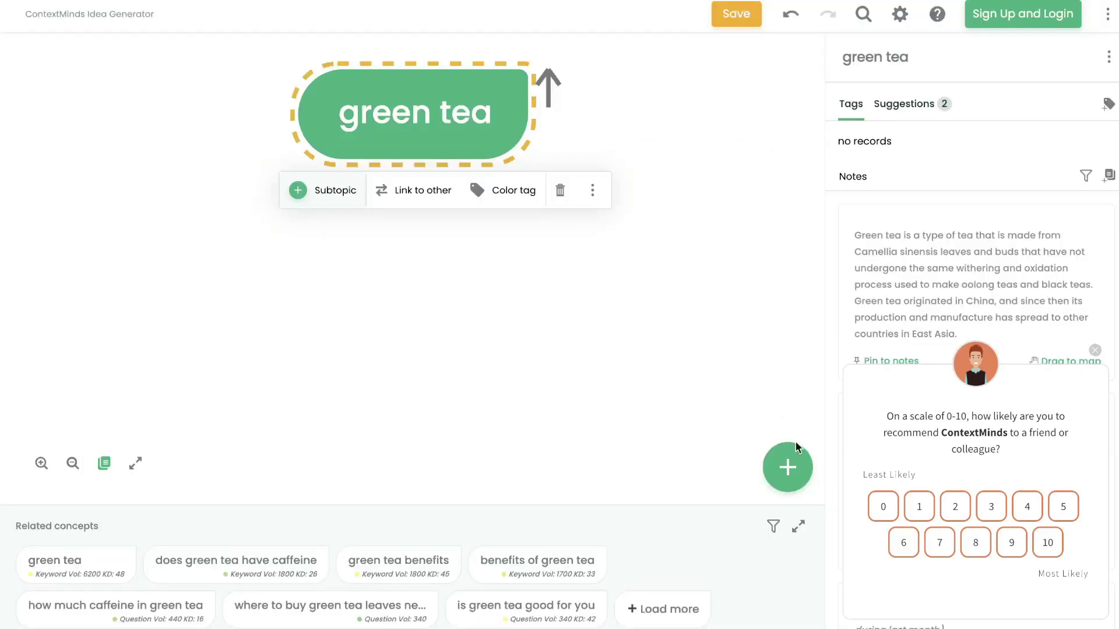
click(796, 463)
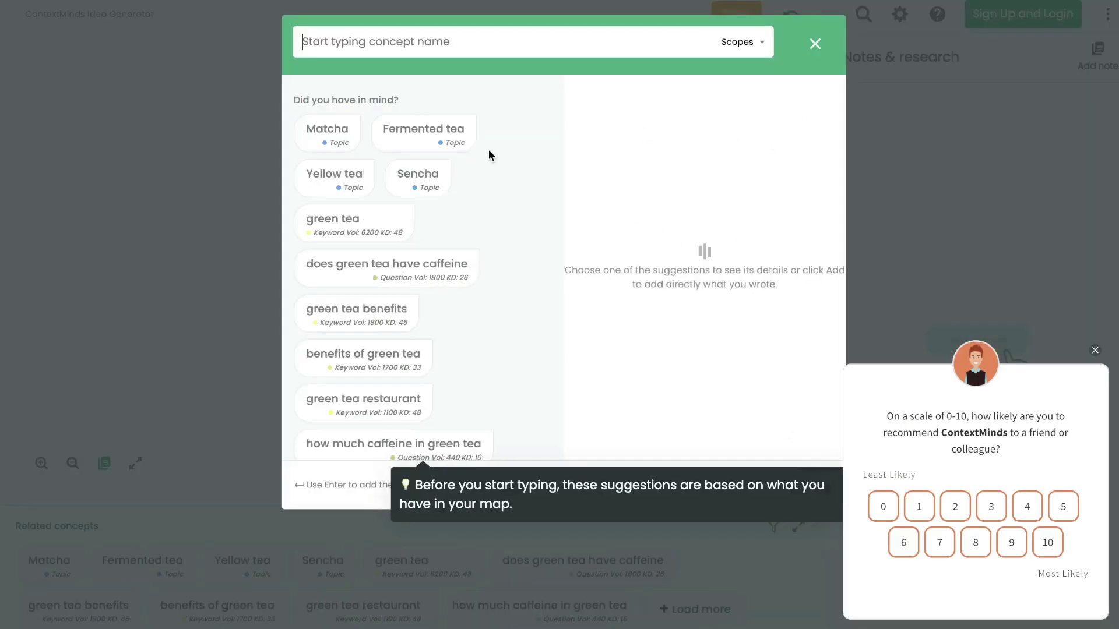
key(Escape)
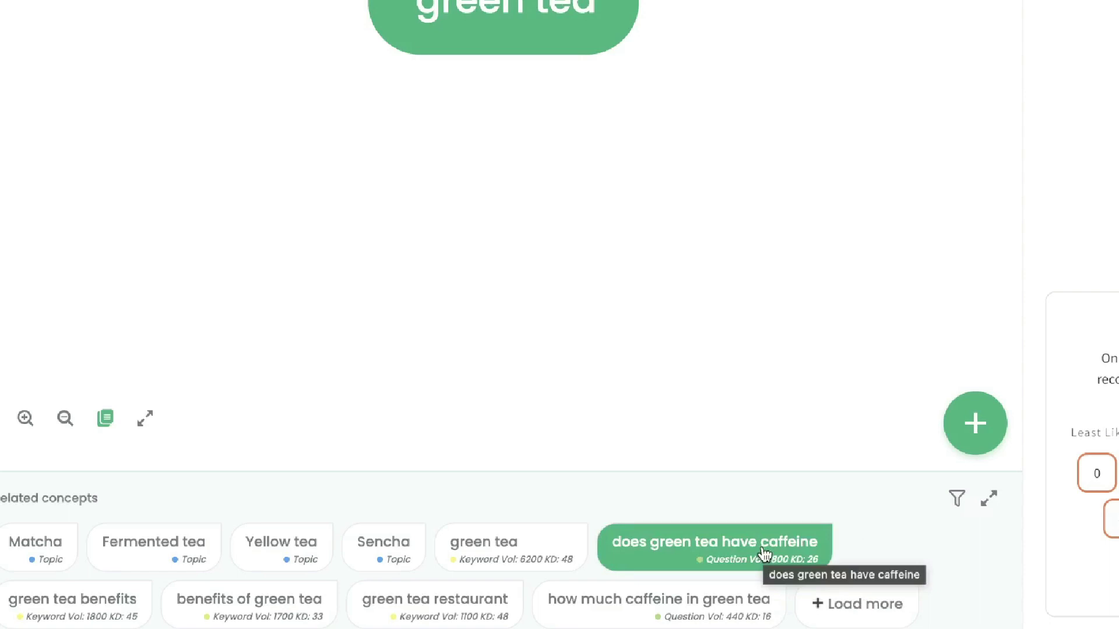
click(337, 65)
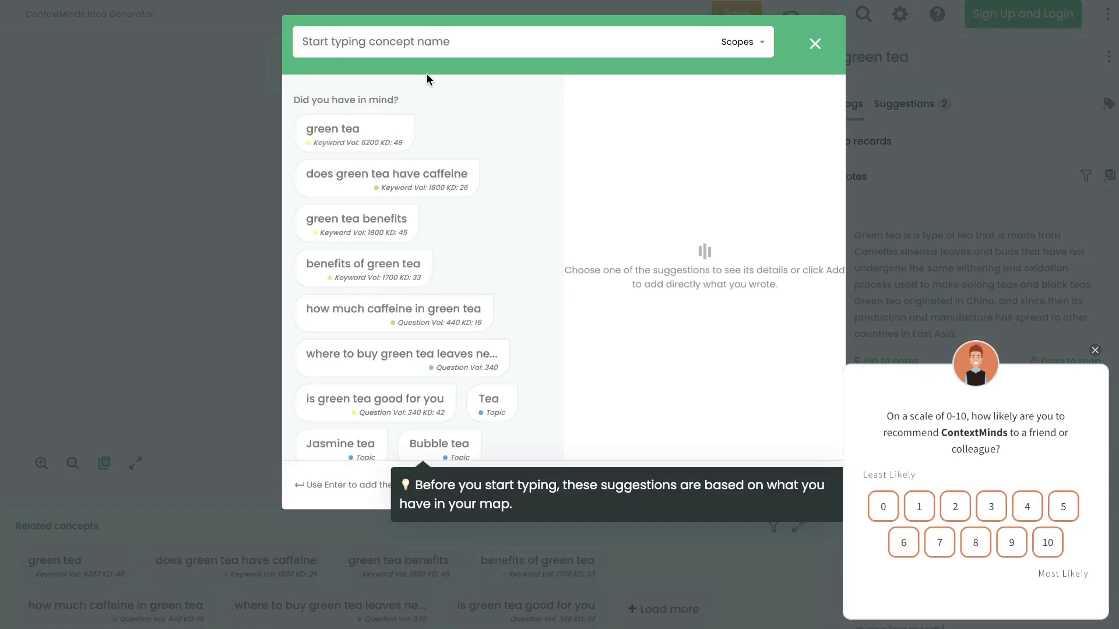
- Preview green tea benefits: search volume 1800, ranking difficulty 45, 1000 monthly clicks, 95.1% organic
scroll(408, 175, down, 1)
click(357, 196)
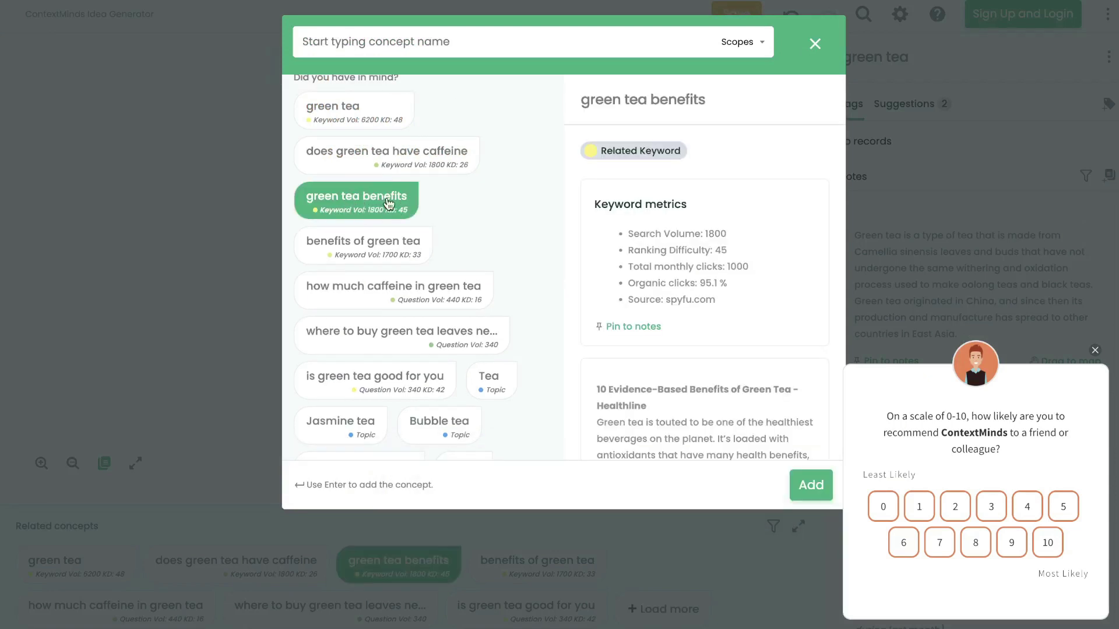
drag(627, 235, 707, 236)
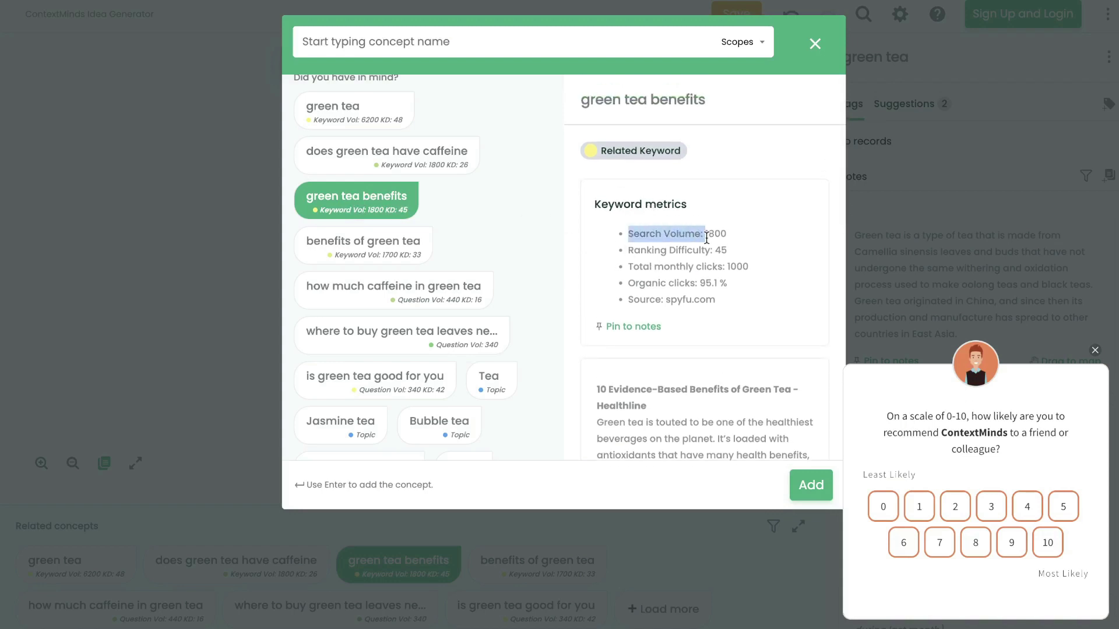
click(696, 254)
scroll(690, 268, down, 1)
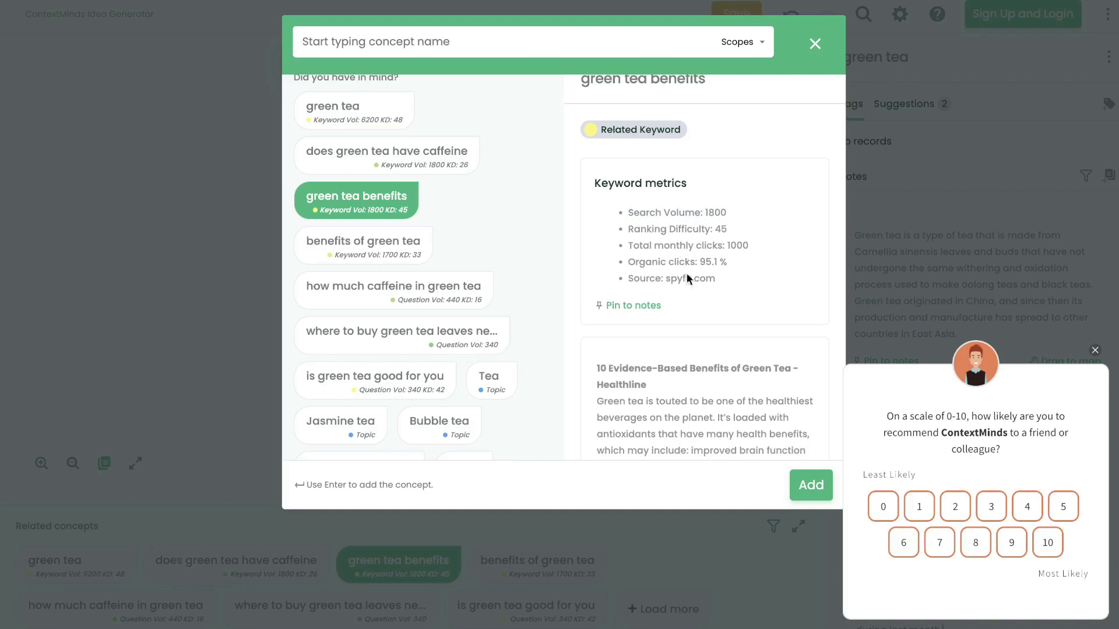
scroll(688, 278, down, 1)
drag(665, 272, 739, 275)
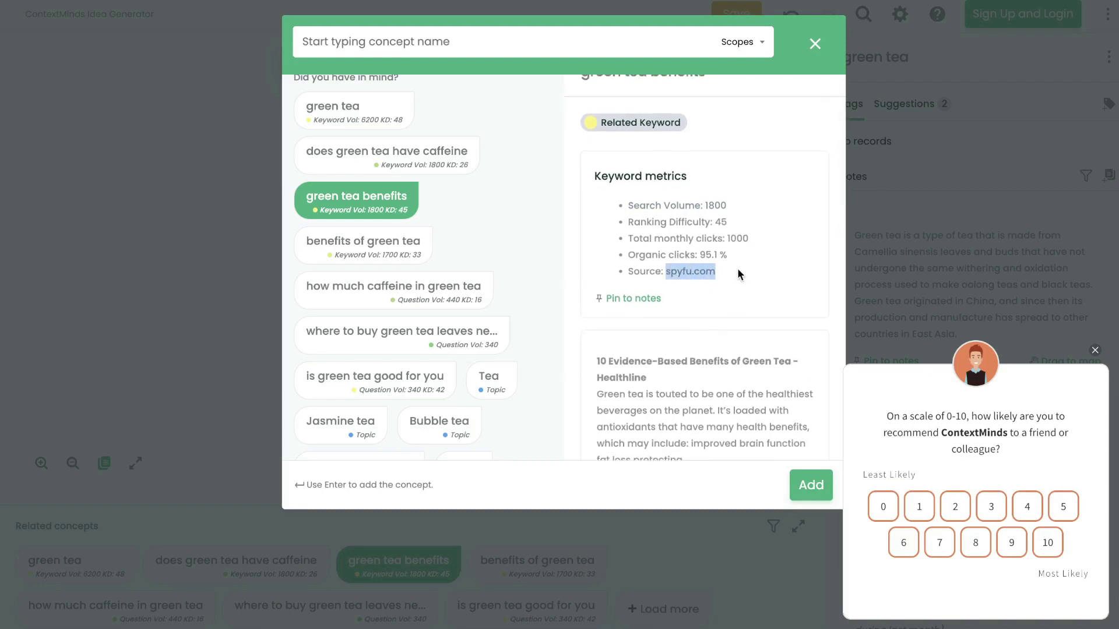
- Scroll through its research articles and open the Scopes dropdown of suggestion sources
scroll(735, 265, down, 5)
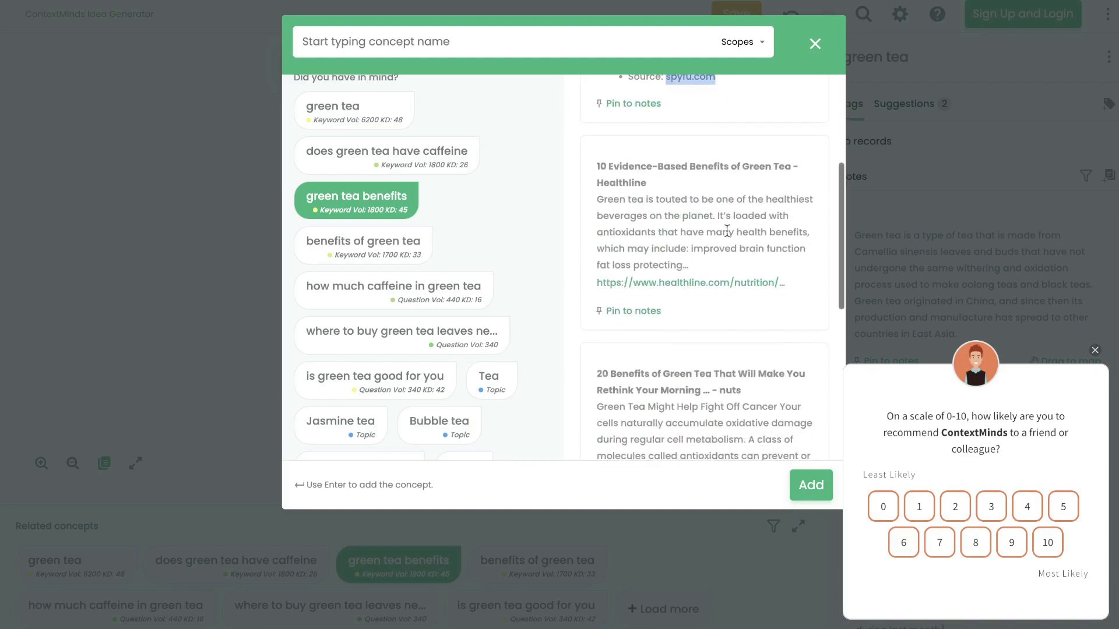
scroll(688, 198, down, 1)
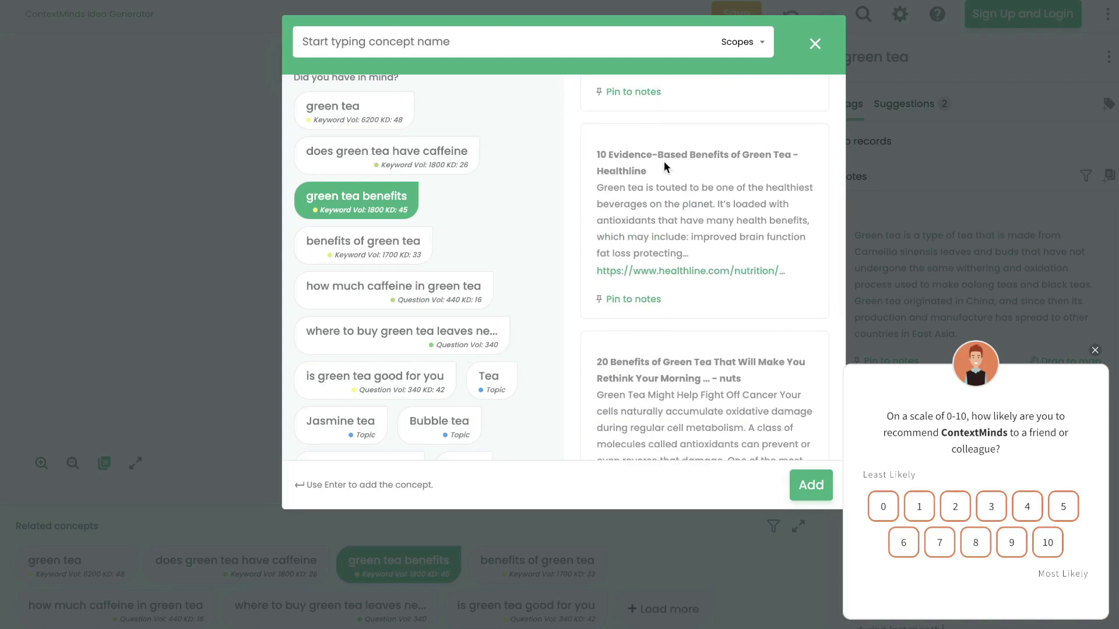
scroll(641, 227, down, 2)
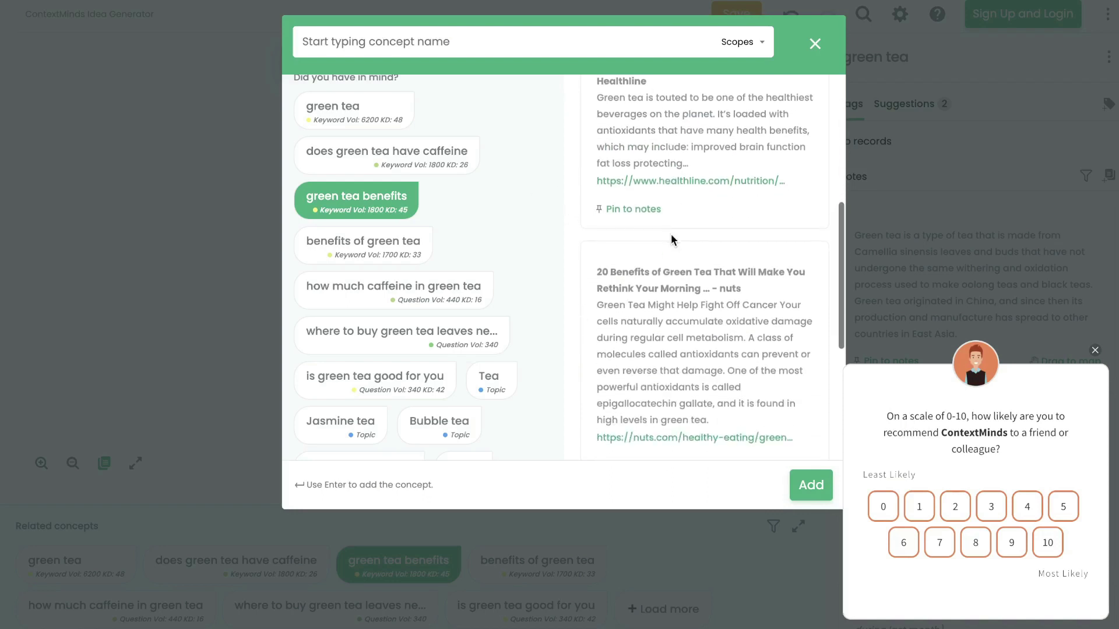
scroll(673, 239, down, 4)
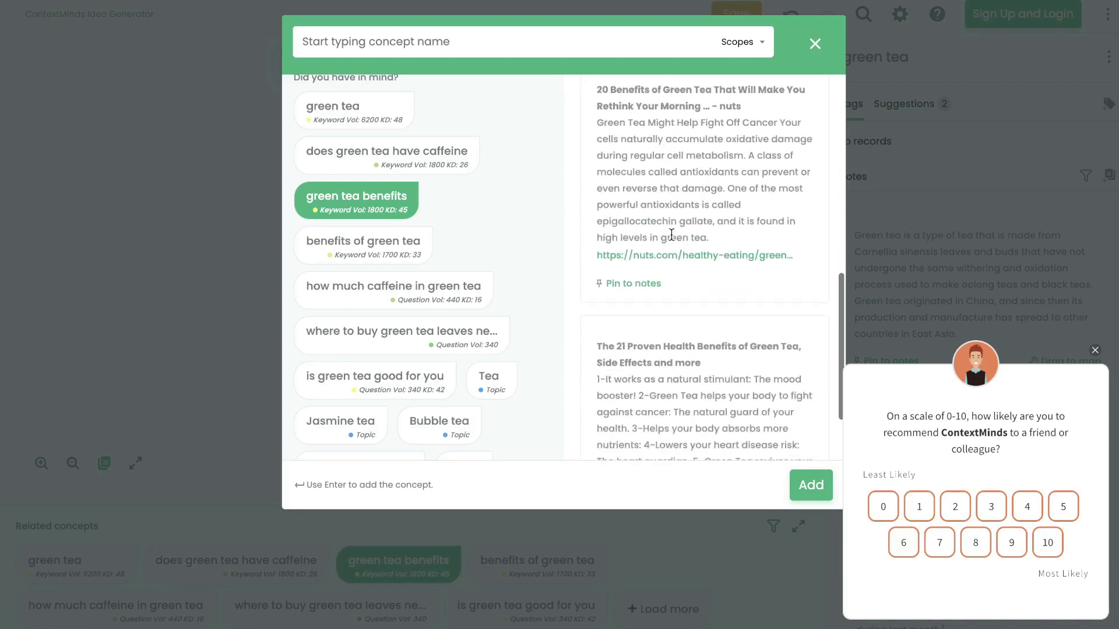
scroll(672, 235, up, 3)
scroll(705, 236, down, 4)
scroll(672, 239, up, 6)
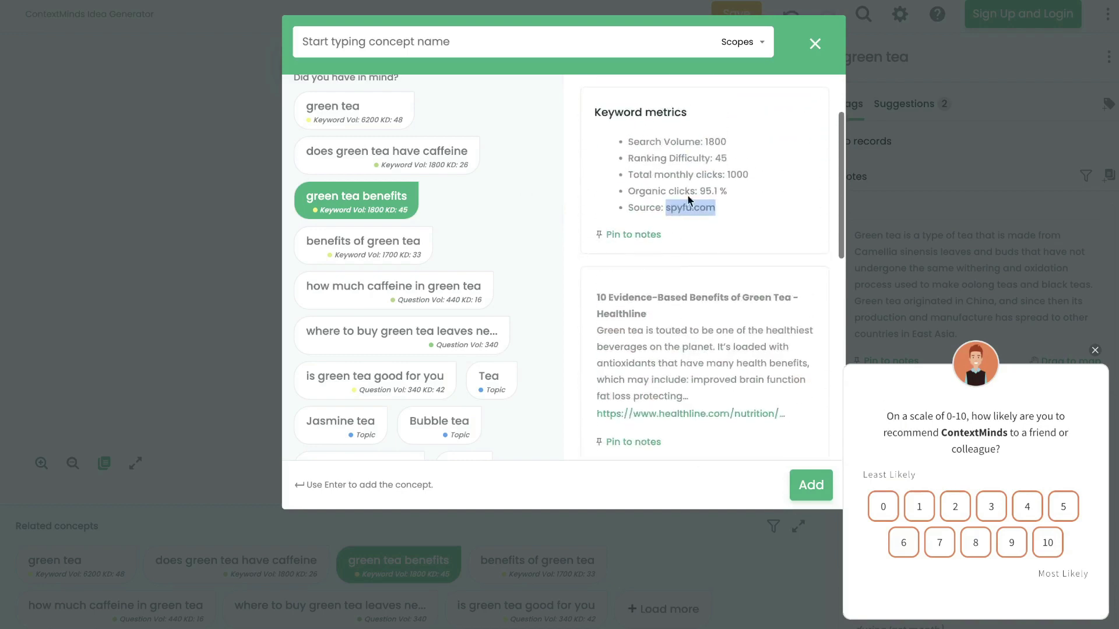
scroll(687, 192, up, 2)
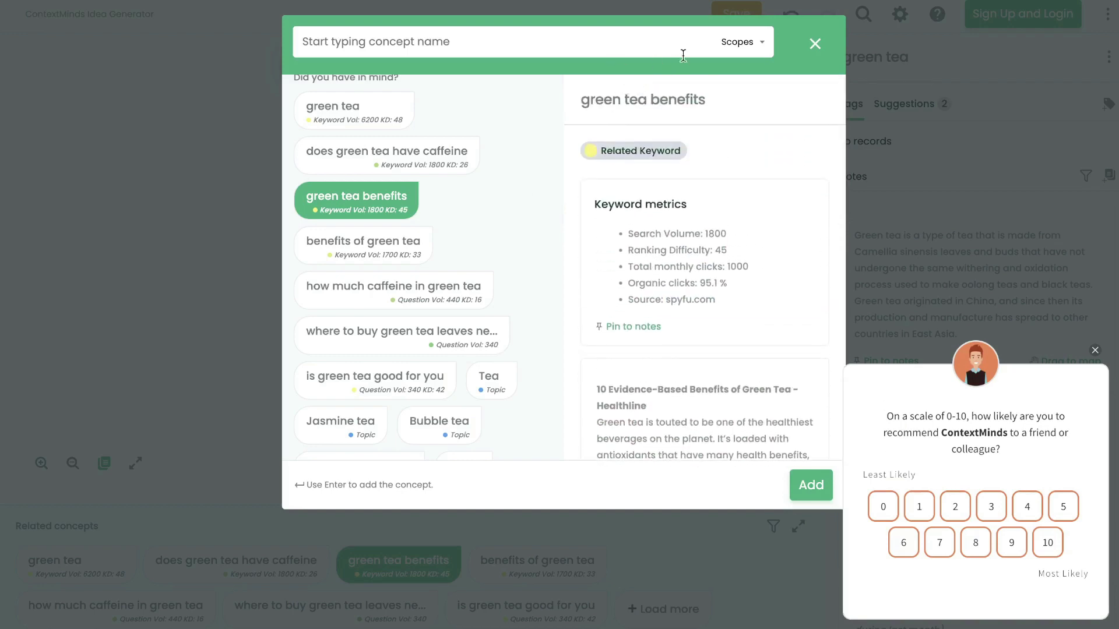
click(759, 43)
scroll(769, 100, up, 1)
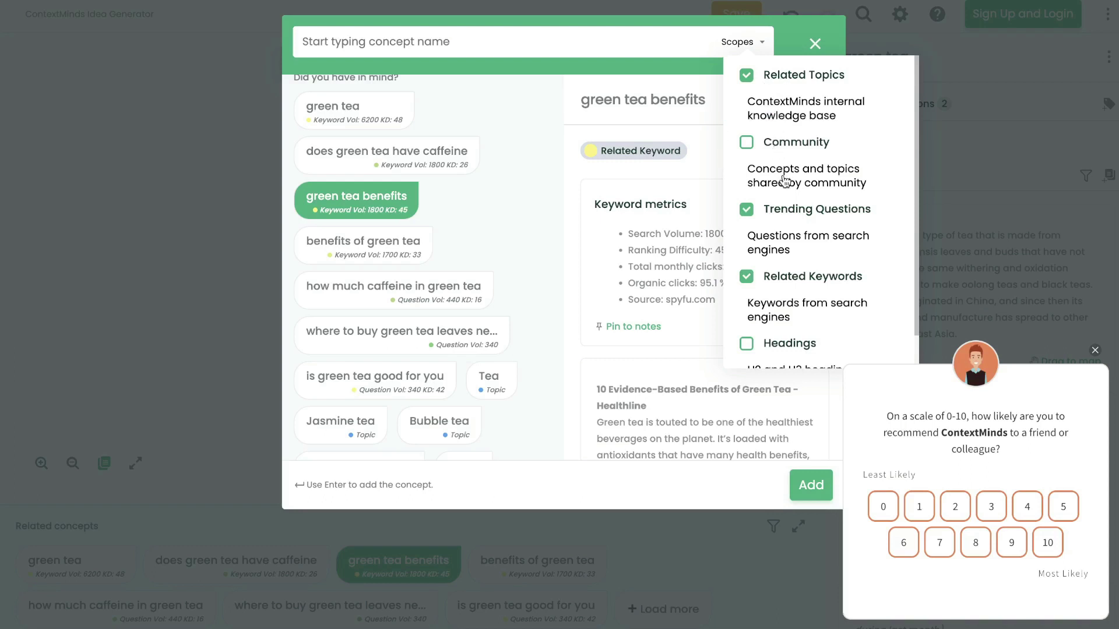
- Tick Headings in Scopes so headings like Health benefits and Weight loss appear, then close the dialog
scroll(783, 180, down, 1)
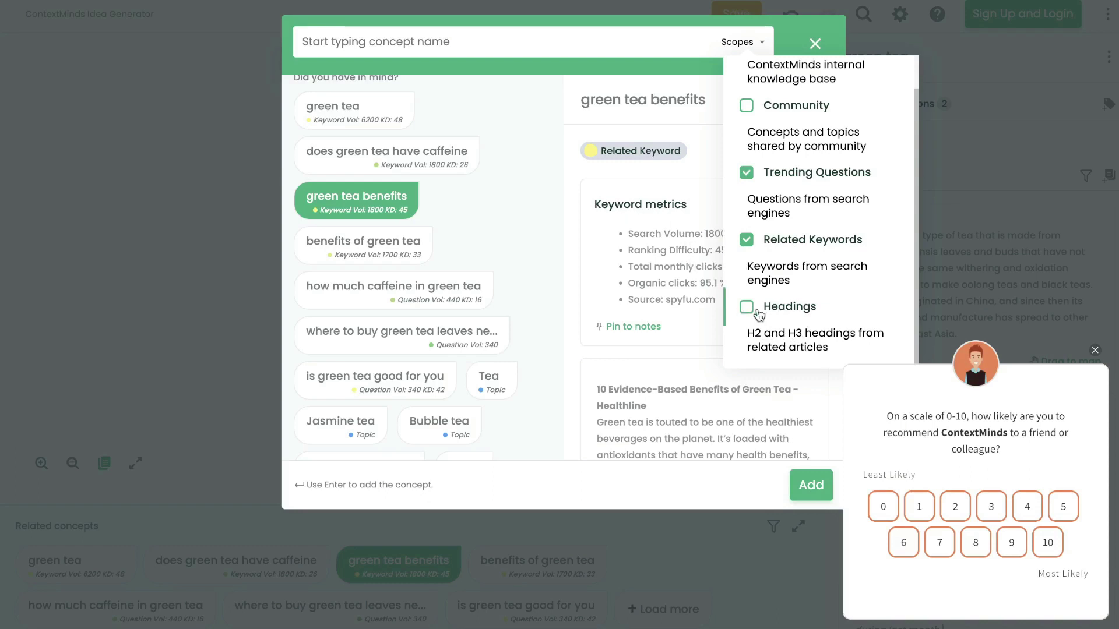
click(756, 313)
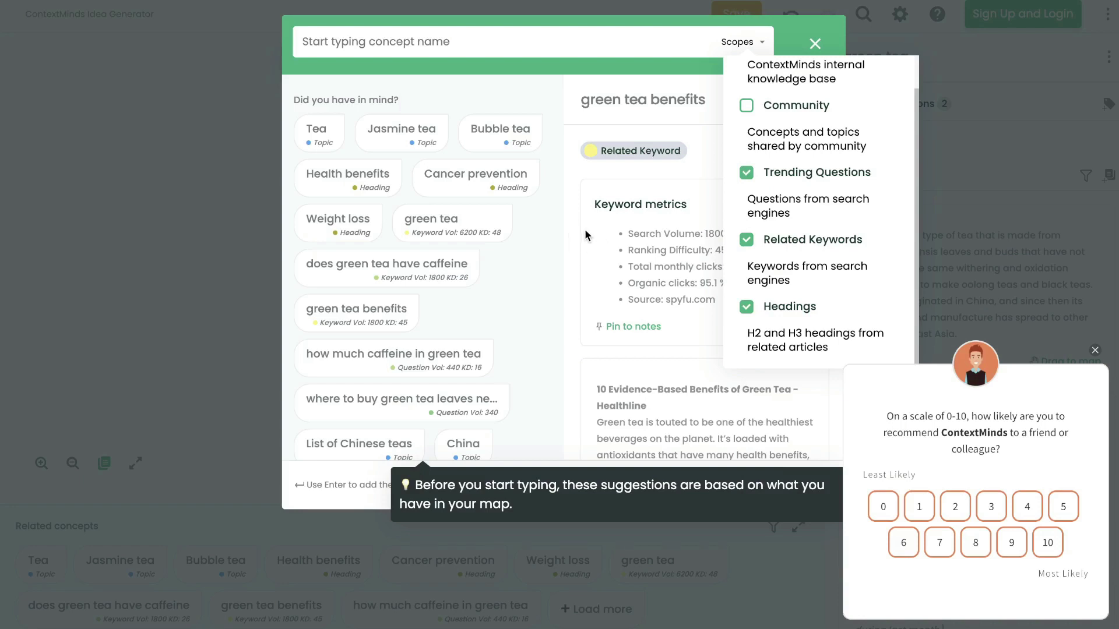
key(Escape)
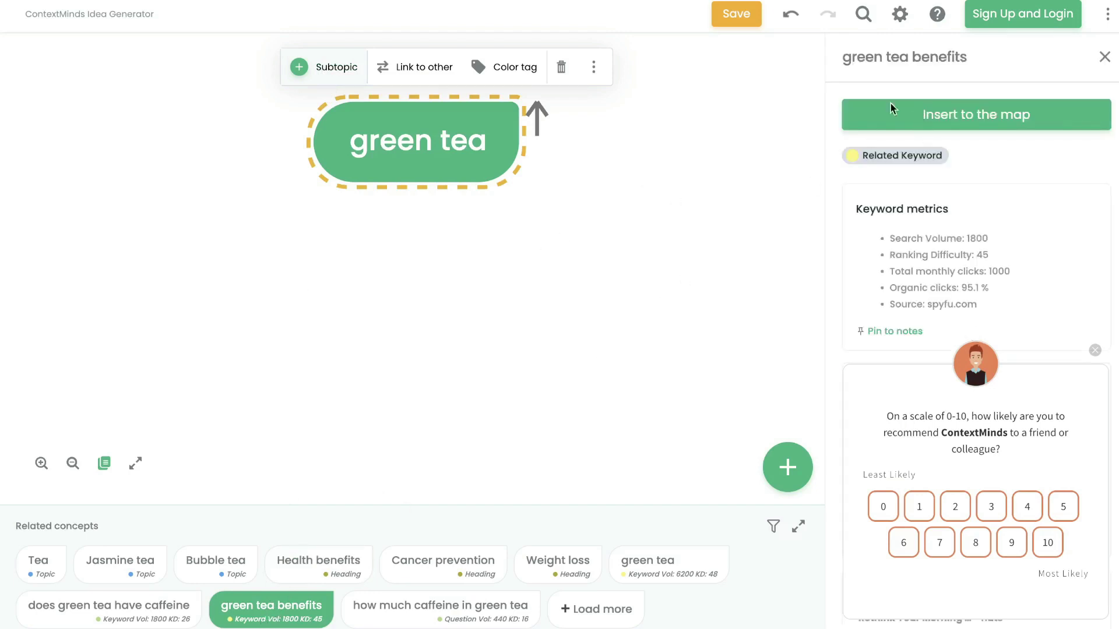
- Drop the green tea benefits chip on the map and connect green tea to it via a 'Main Idea' relation
drag(75, 608, 270, 362)
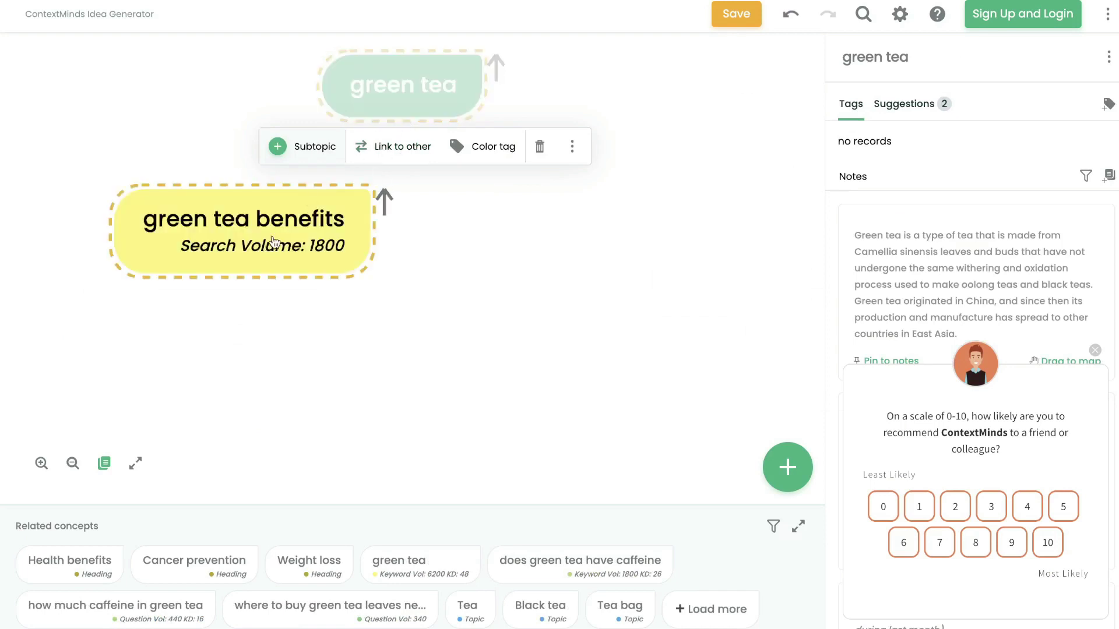
click(396, 120)
click(389, 147)
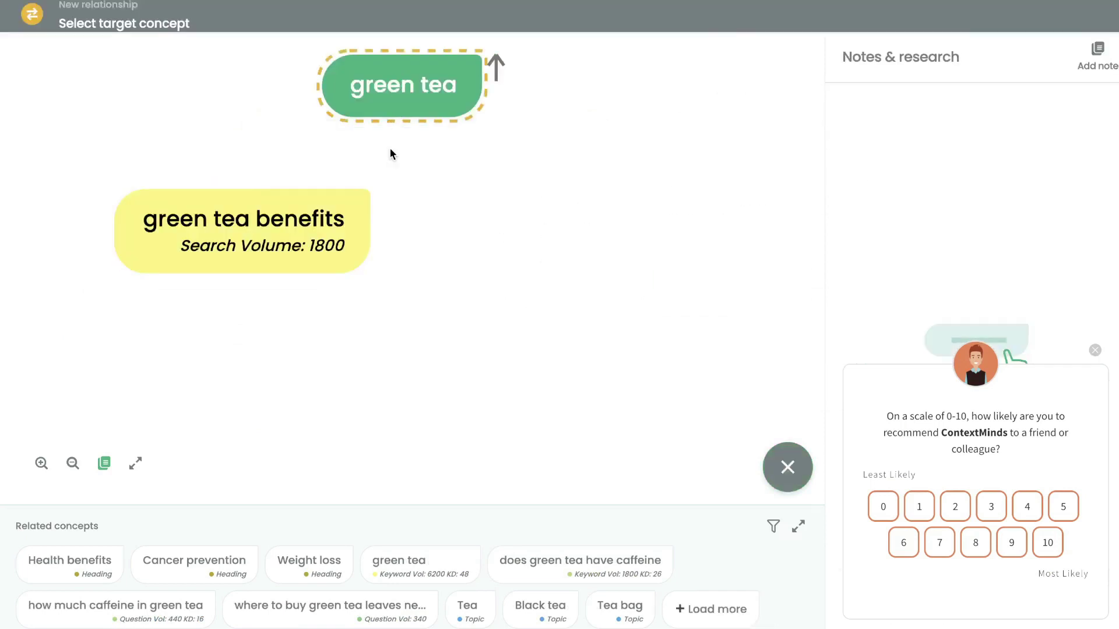
click(350, 210)
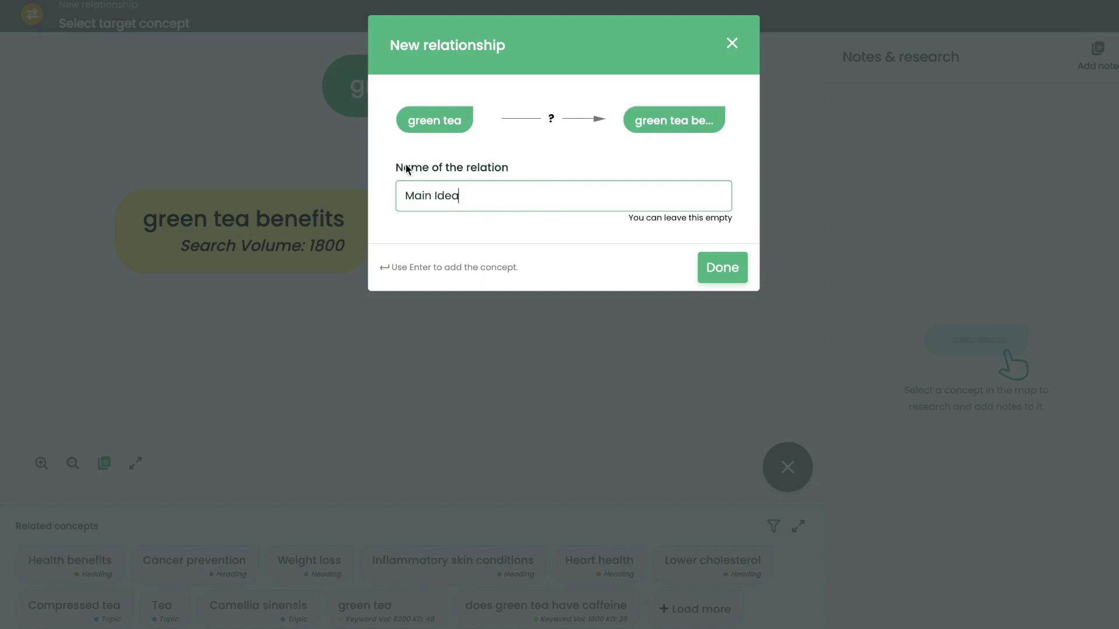
click(705, 267)
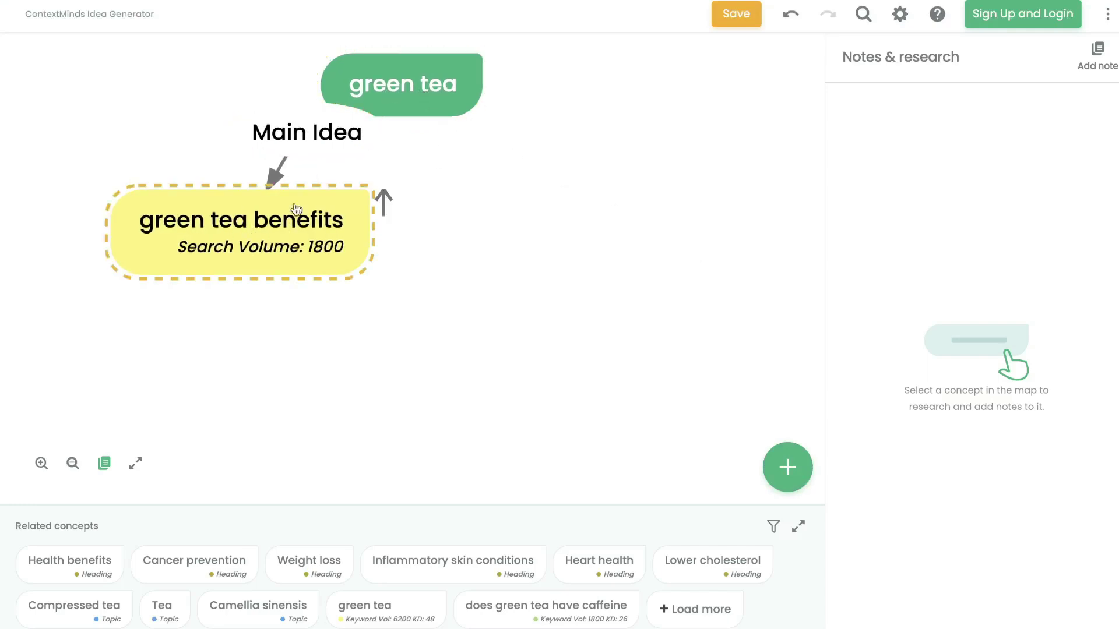
- Put headings on bioactive compounds, brain function, fat burning and antioxidants inside green tea benefits, then move the group up-left
click(305, 244)
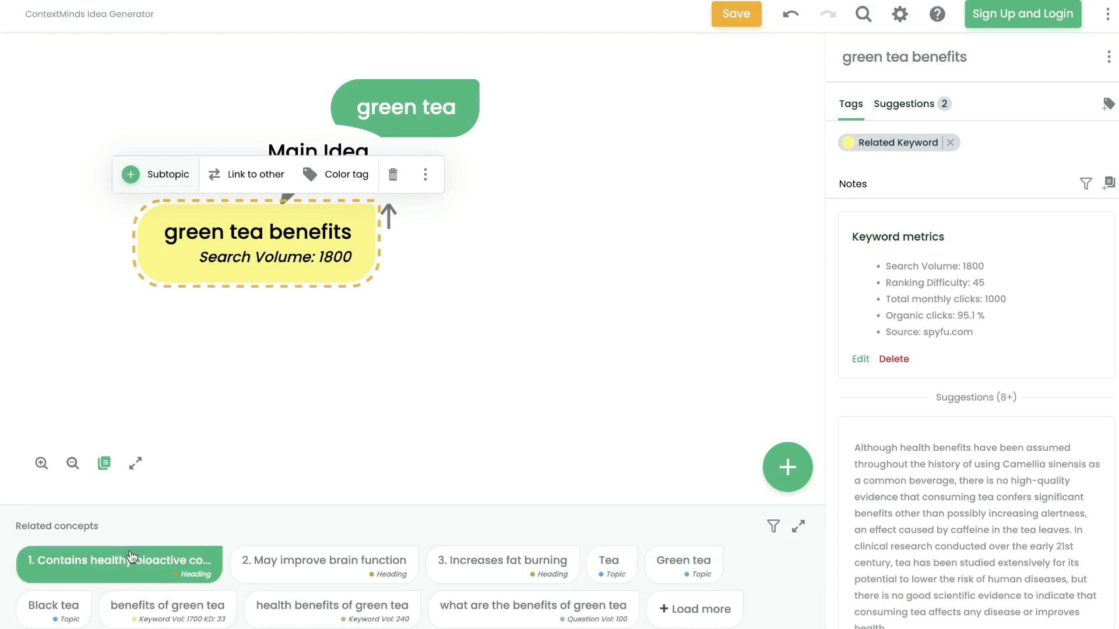
mouse_move(130, 567)
mouse_down()
mouse_move(239, 353)
mouse_move(242, 262)
mouse_up()
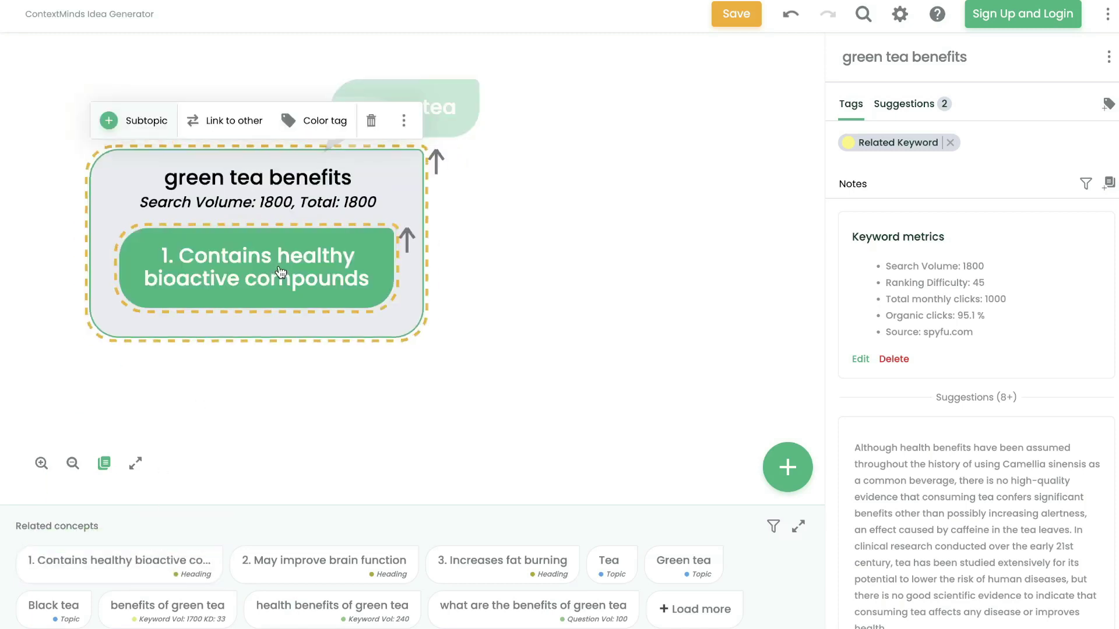
click(505, 261)
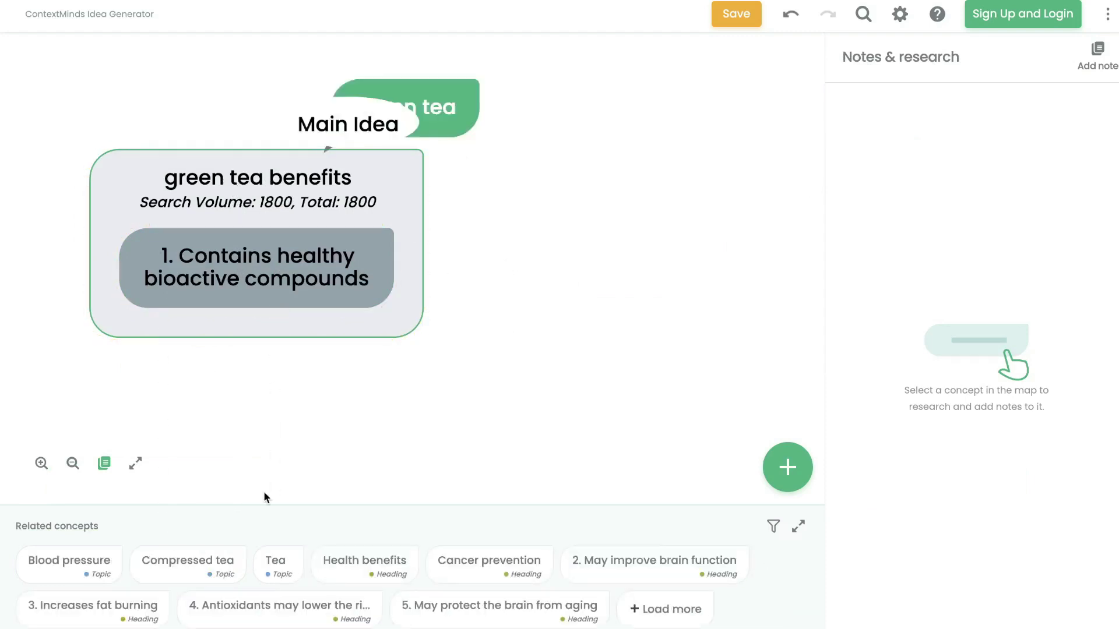
drag(654, 560, 236, 300)
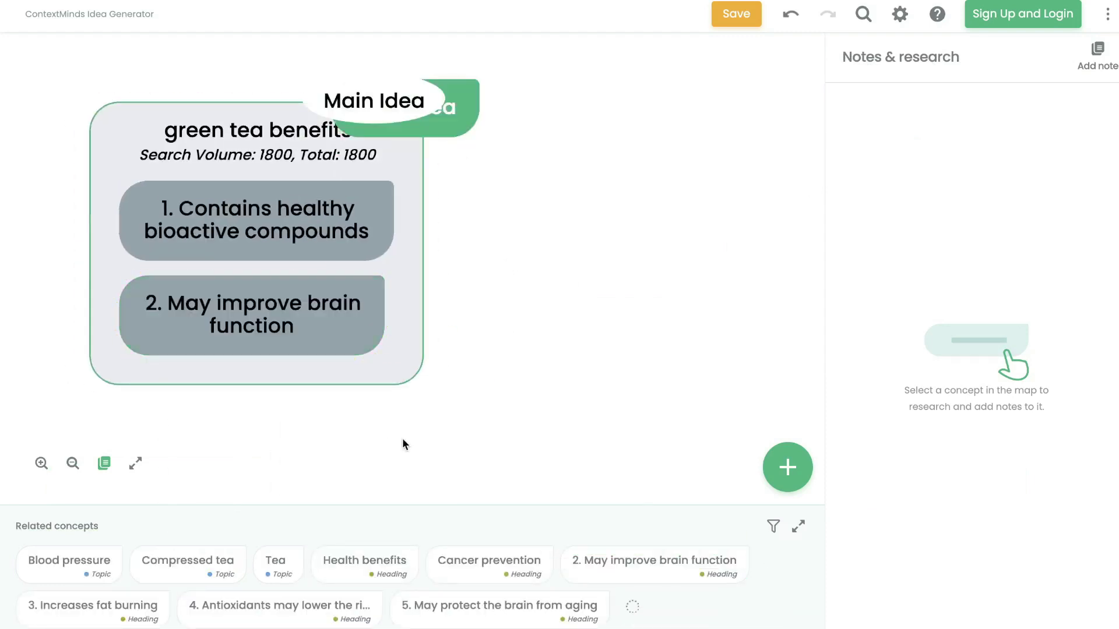
mouse_move(205, 559)
mouse_down()
mouse_move(187, 537)
mouse_move(251, 345)
mouse_up()
drag(429, 601, 344, 385)
drag(368, 159, 327, 140)
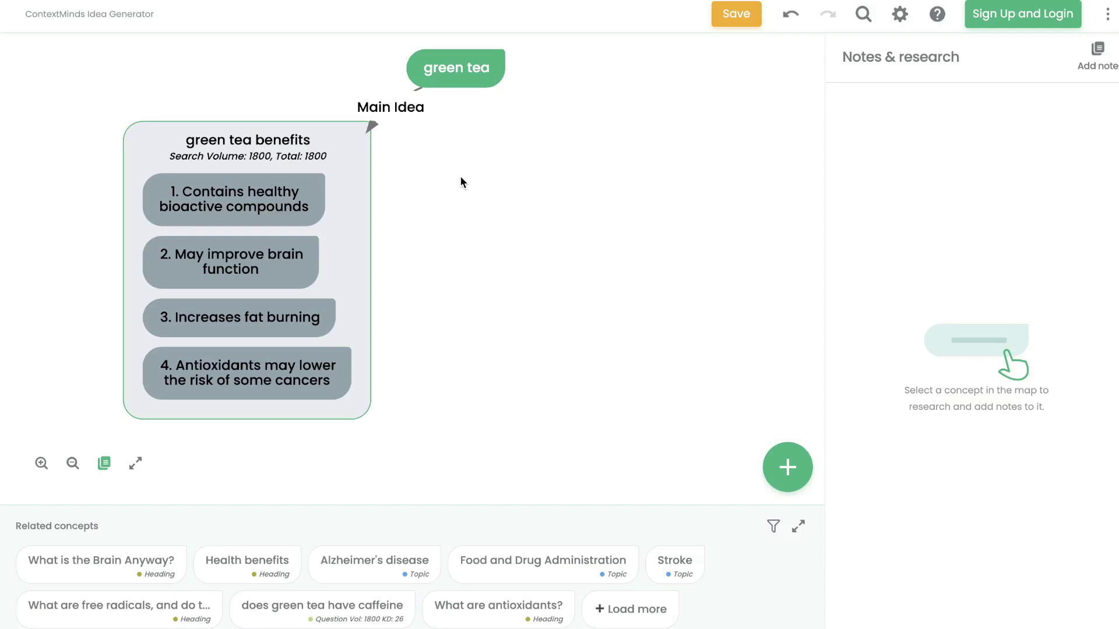
- Lower the benefits group, add a heading between items 3 and 4, and place 'does green tea have caffeine'
drag(326, 150, 327, 165)
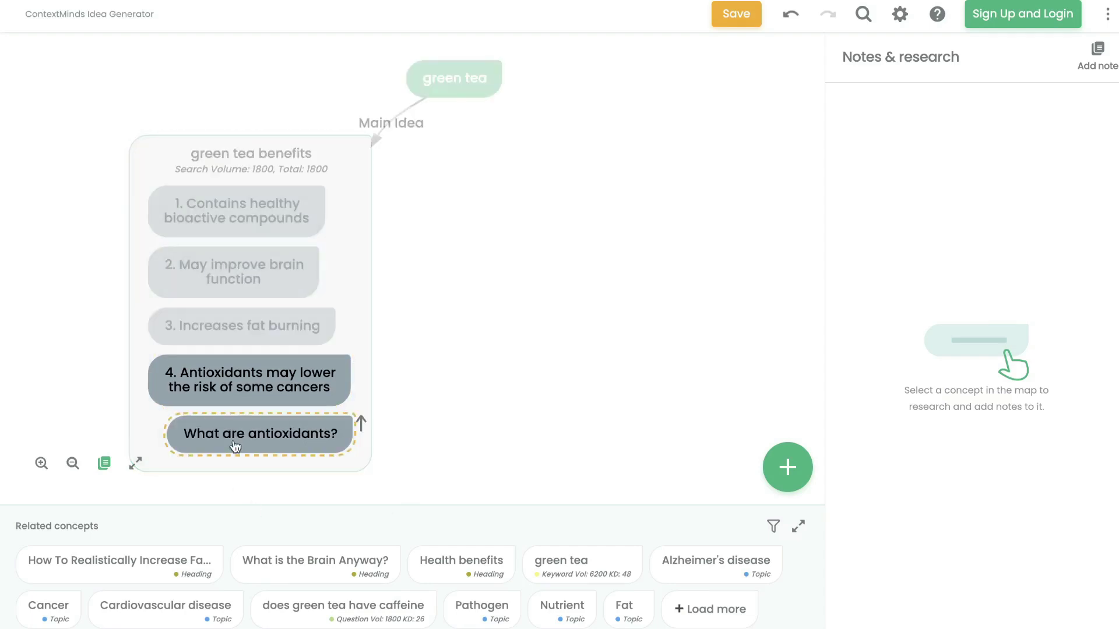
drag(234, 446, 281, 358)
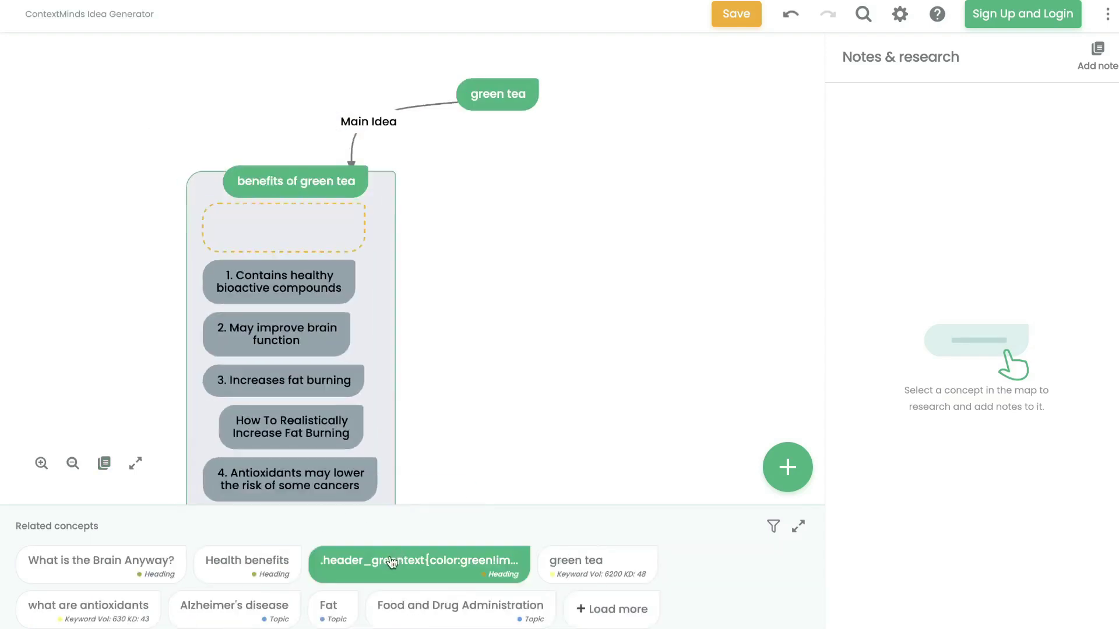
drag(443, 560, 499, 106)
- Link green tea to 'does green tea have caffeine' with a relation named 'Questions'
click(498, 106)
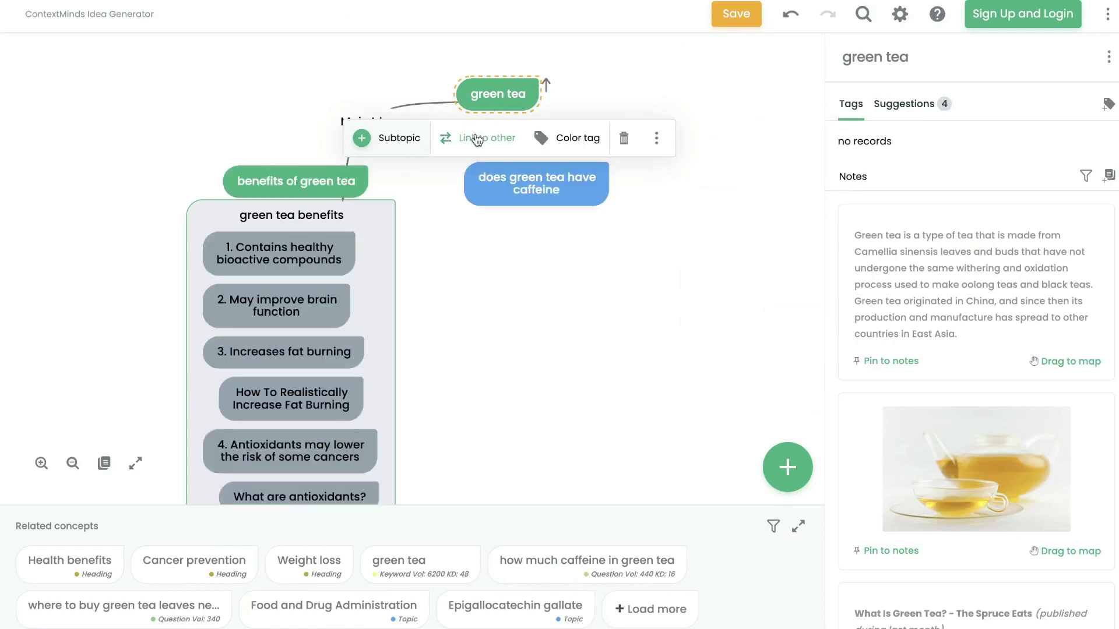
click(475, 137)
click(558, 201)
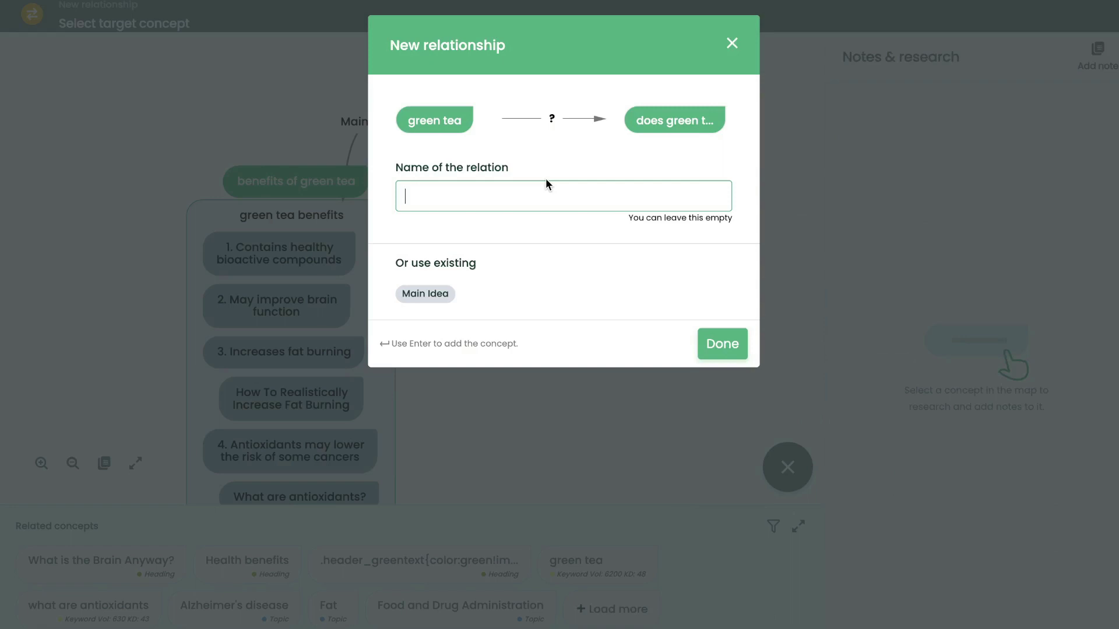
text(Ques)
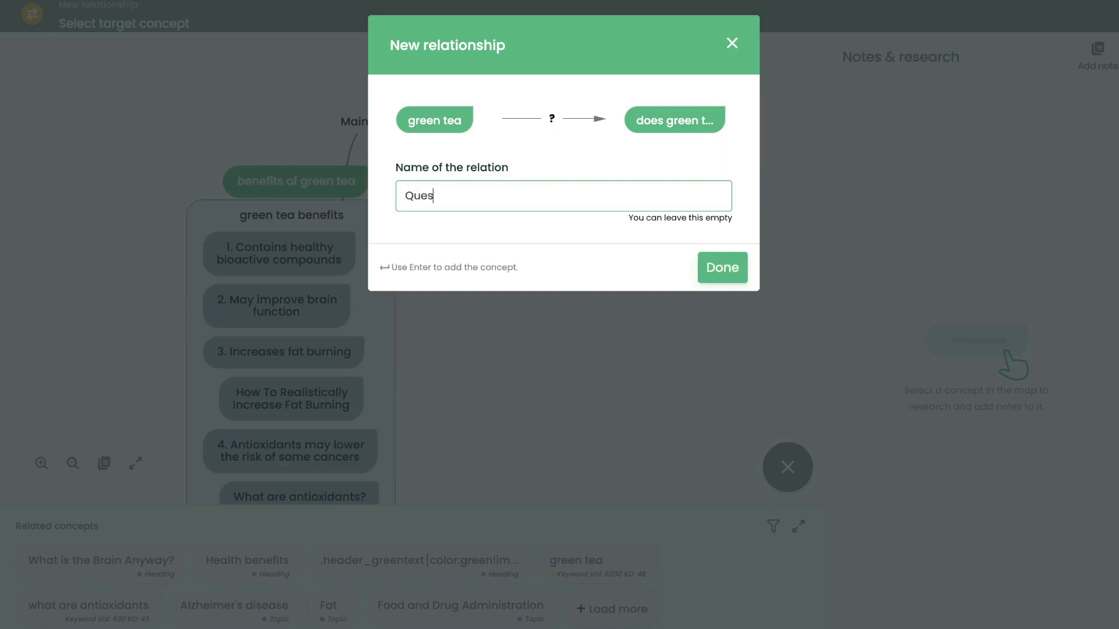
text(tions)
key(Return)
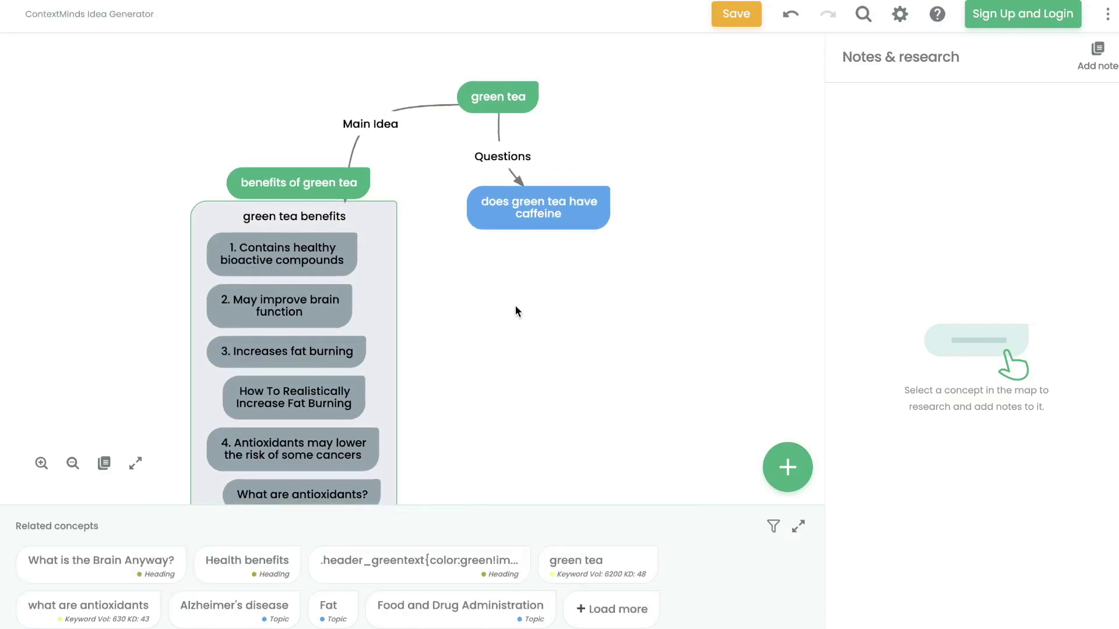
click(544, 214)
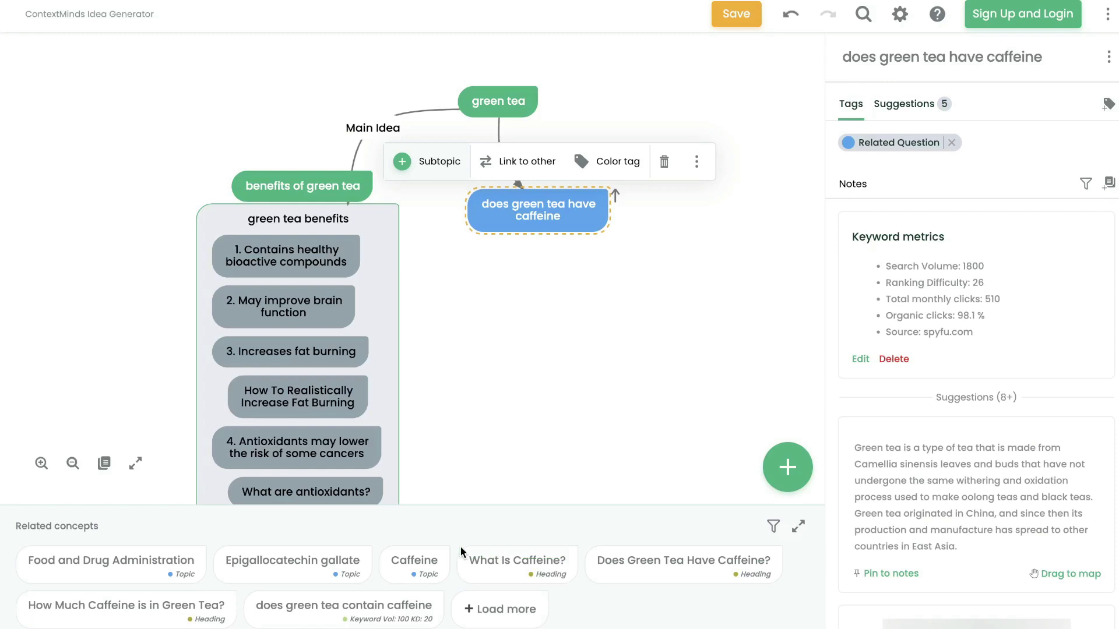
- Drop How Much Caffeine is in Green Tea?, What Is Caffeine? and How to Reduce the Caffeine Content into the question
drag(145, 603, 603, 229)
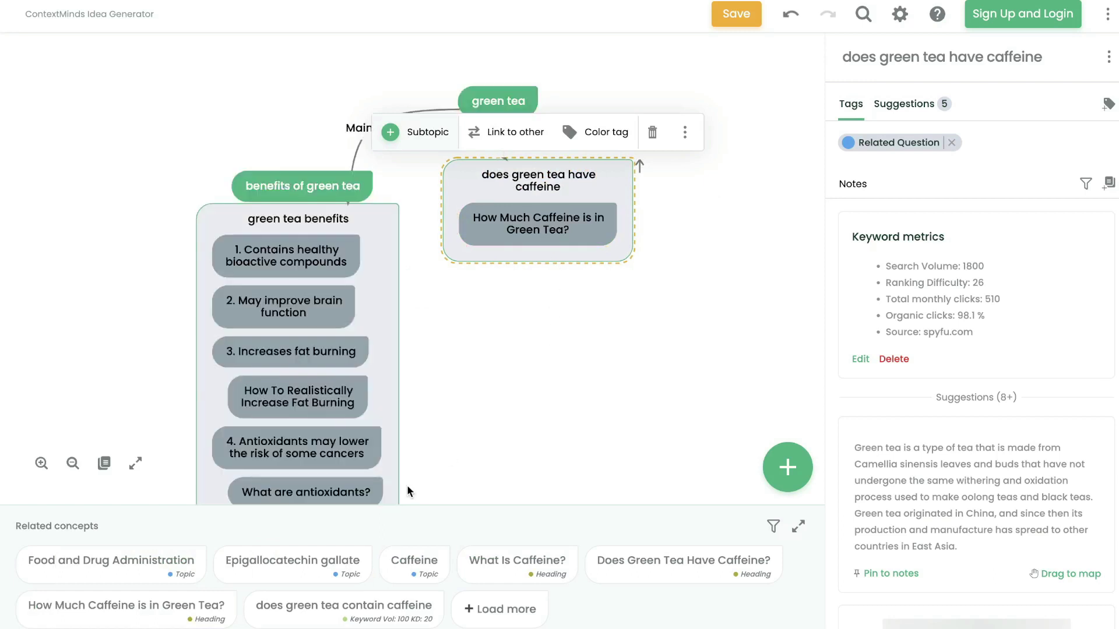
drag(527, 562, 548, 248)
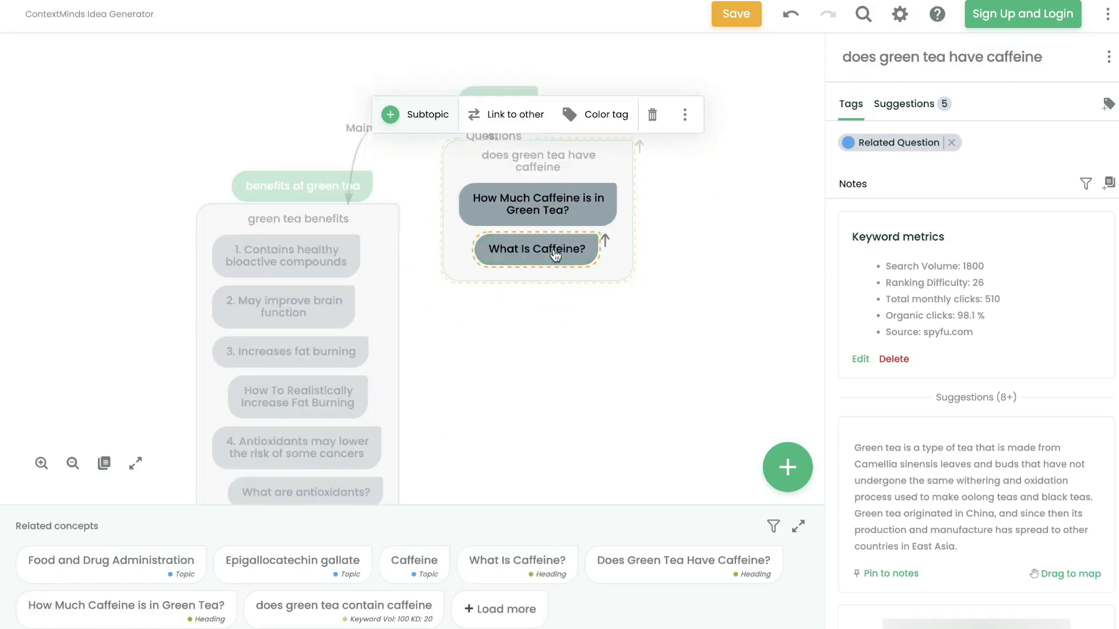
click(505, 609)
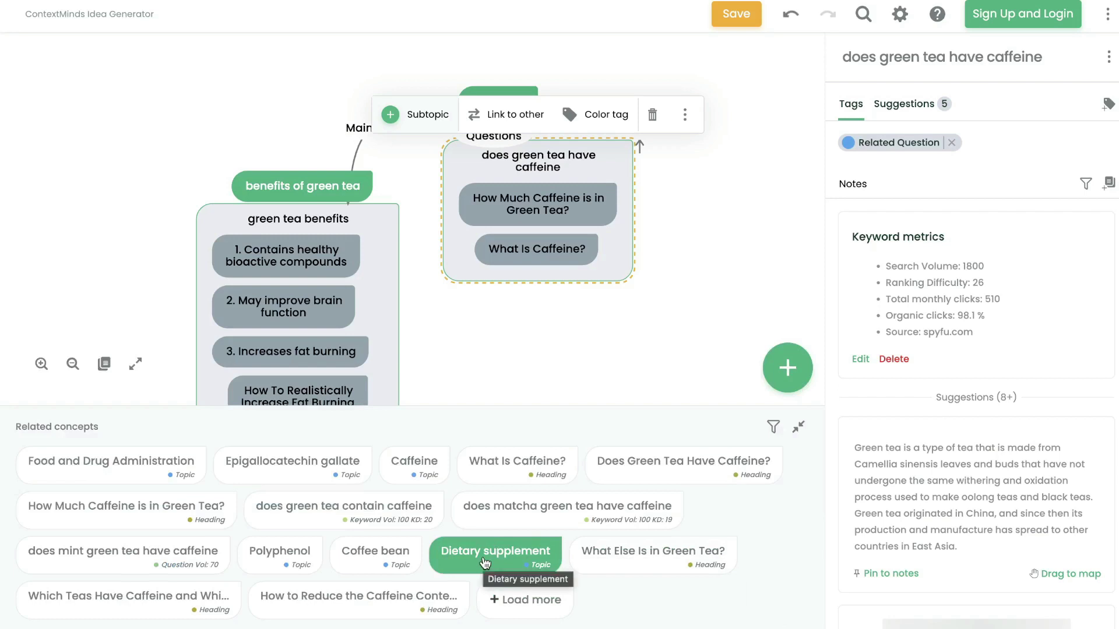
drag(362, 609, 568, 281)
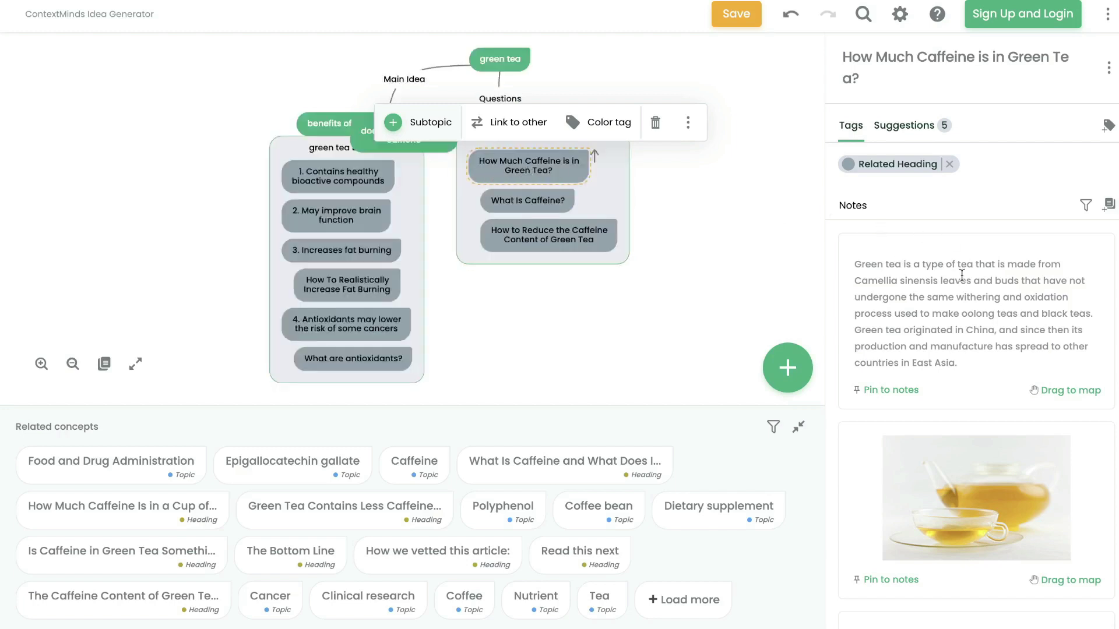
- Scroll the caffeine heading's notes sidebar and select the green tea note paragraph
scroll(962, 275, down, 1)
scroll(961, 275, down, 2)
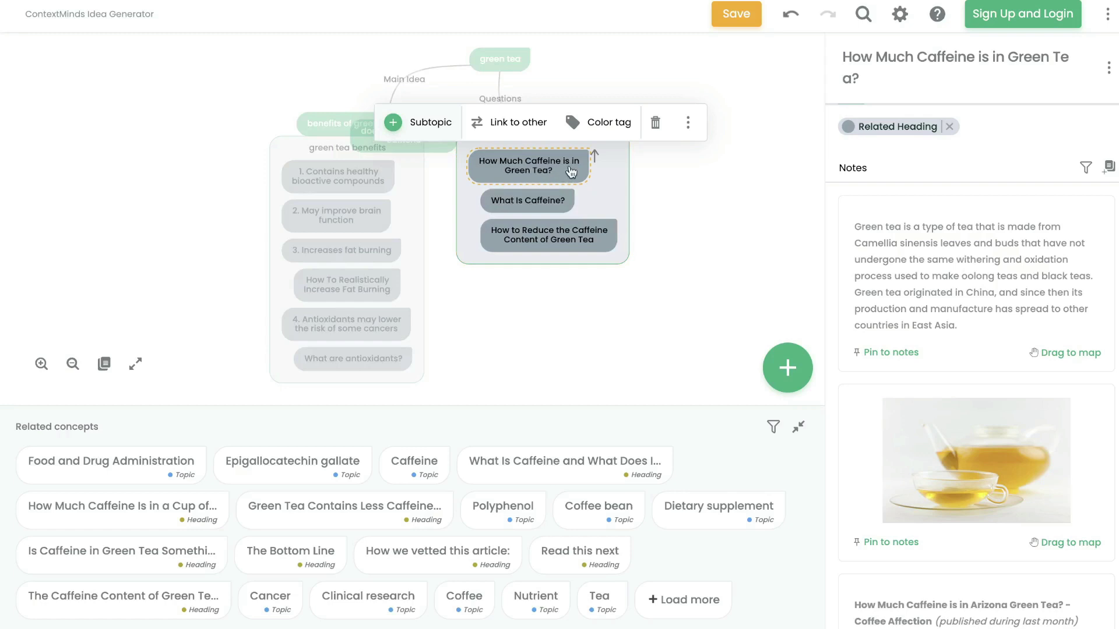
triple_click(914, 242)
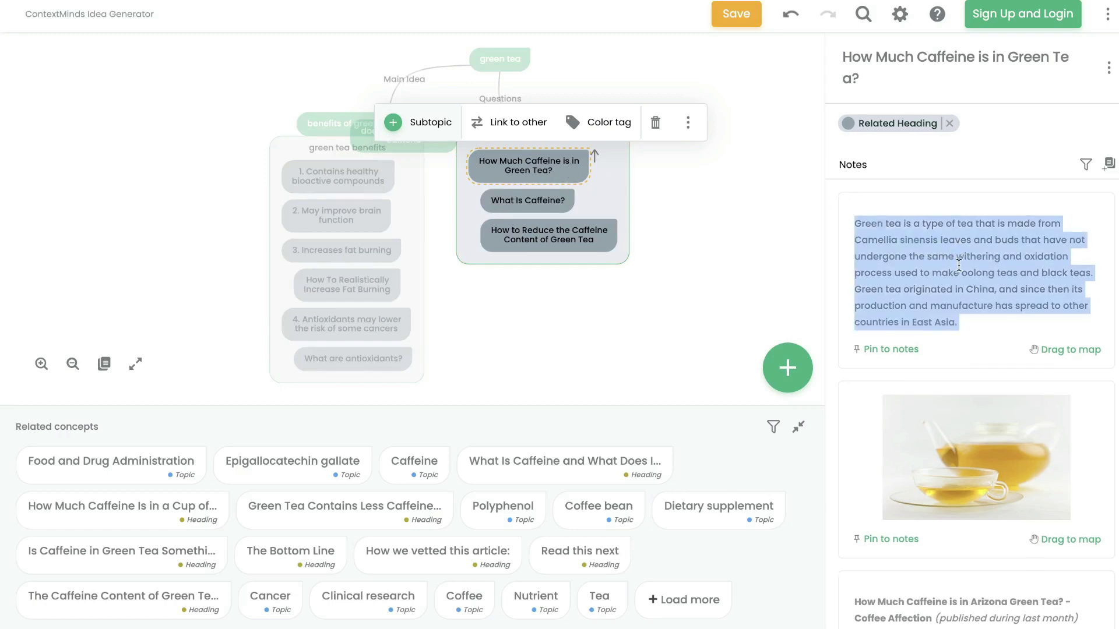
- Read further down the notes, then select the '1. Contains healthy bioactive compounds' heading
scroll(958, 265, down, 1)
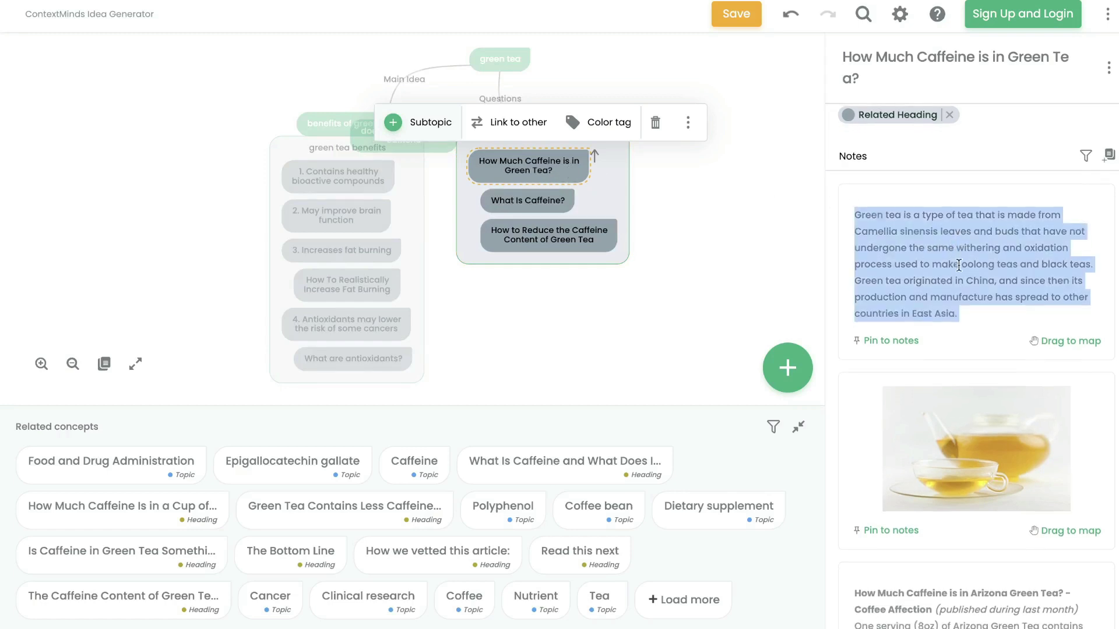
scroll(958, 265, down, 1)
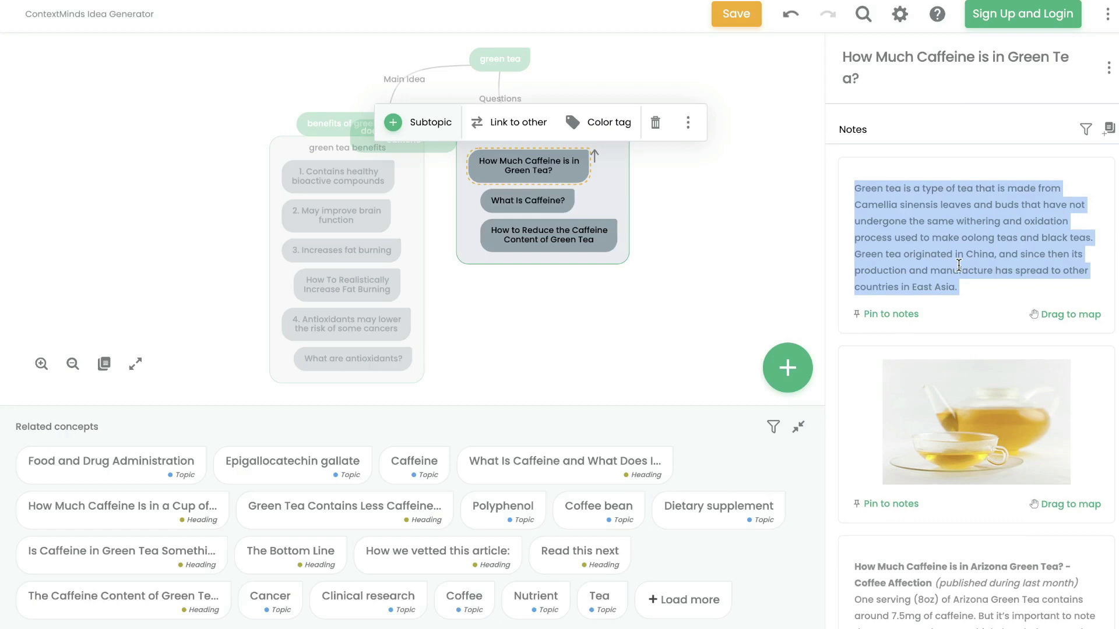
scroll(958, 265, down, 5)
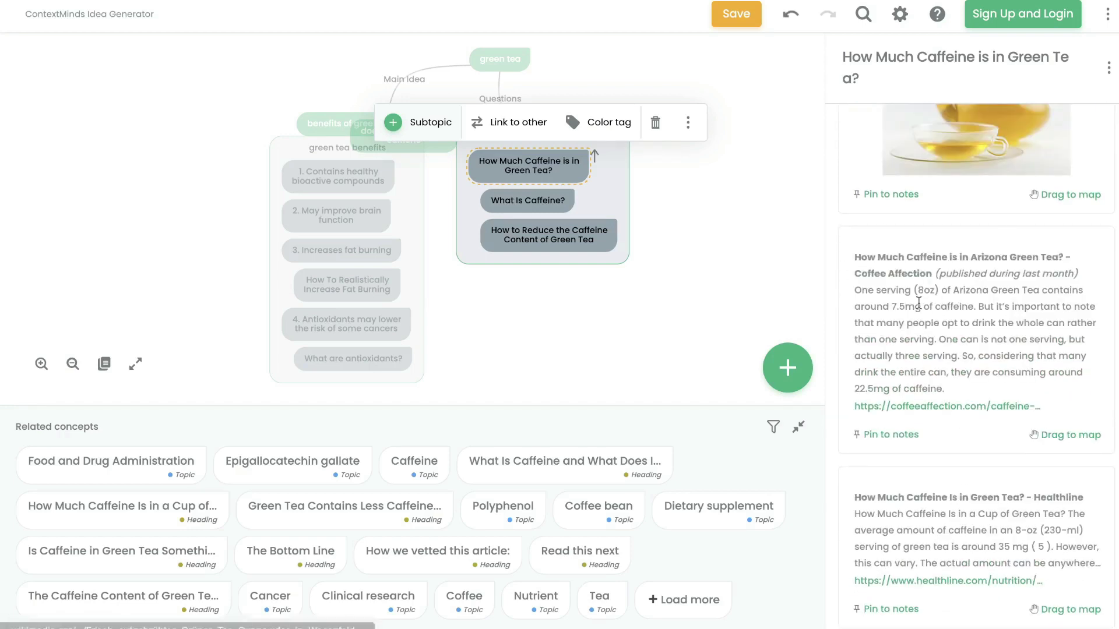
scroll(945, 302, down, 1)
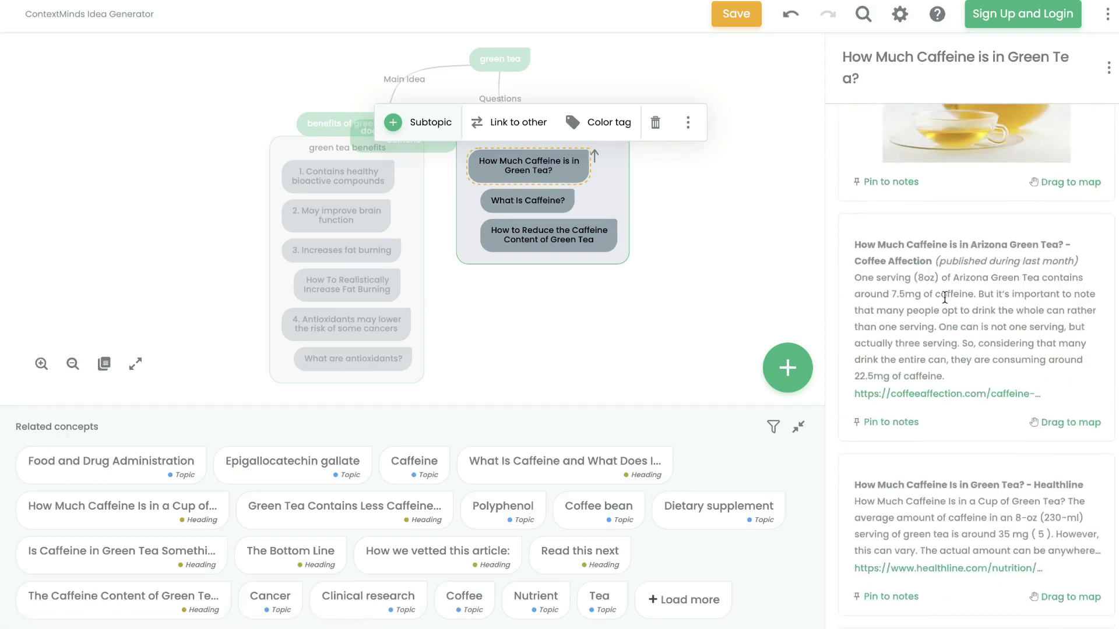
scroll(944, 297, down, 2)
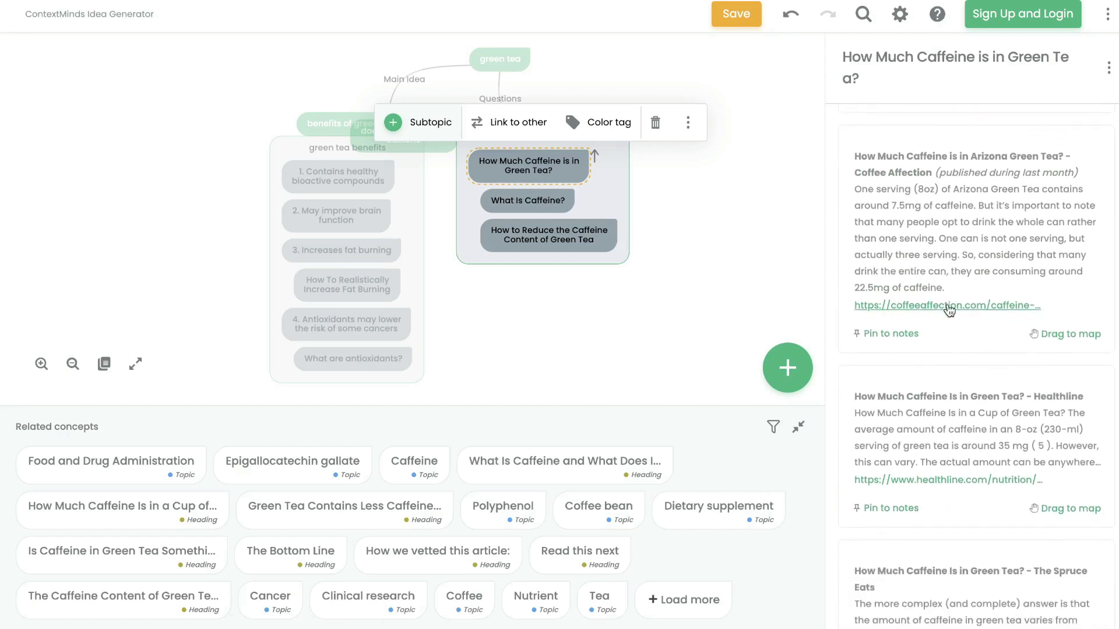
scroll(976, 370, down, 1)
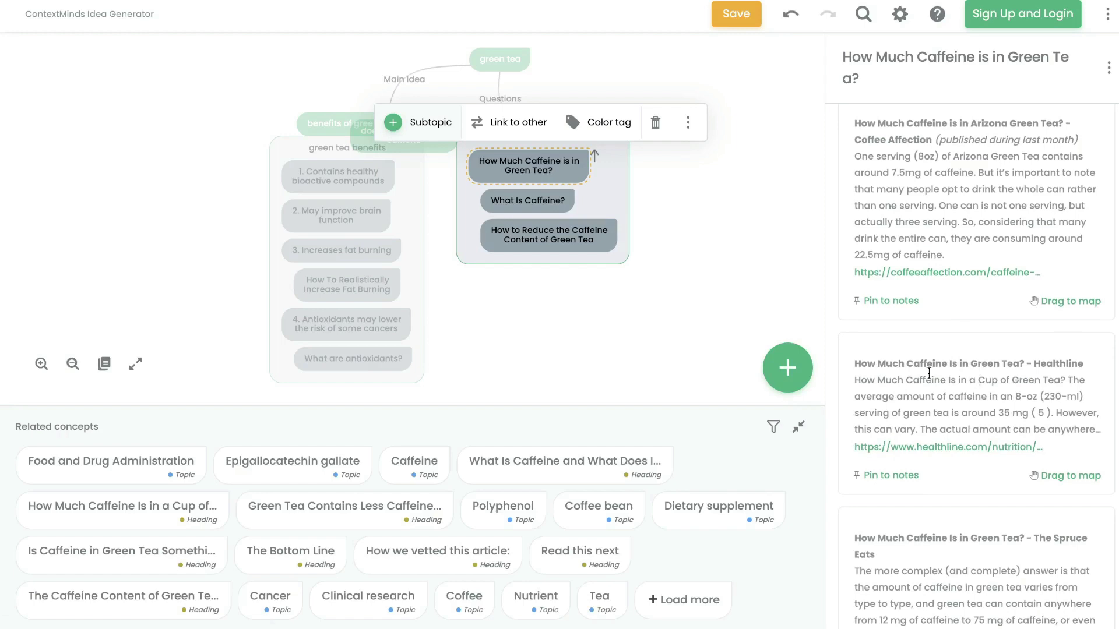
scroll(987, 380, down, 1)
scroll(974, 413, down, 8)
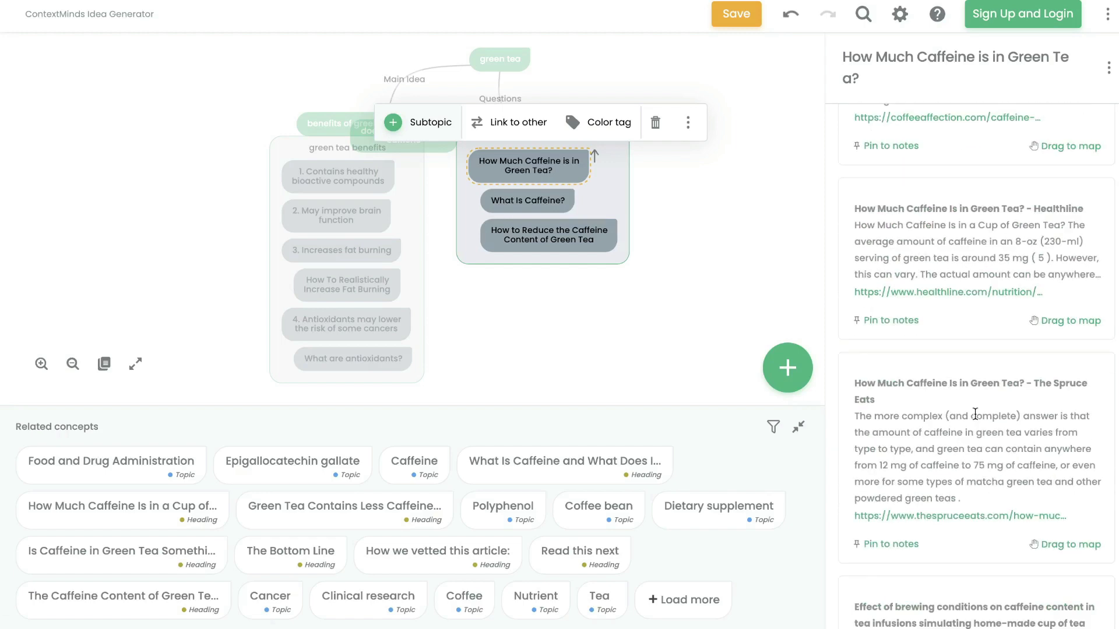
scroll(975, 414, up, 1)
click(338, 176)
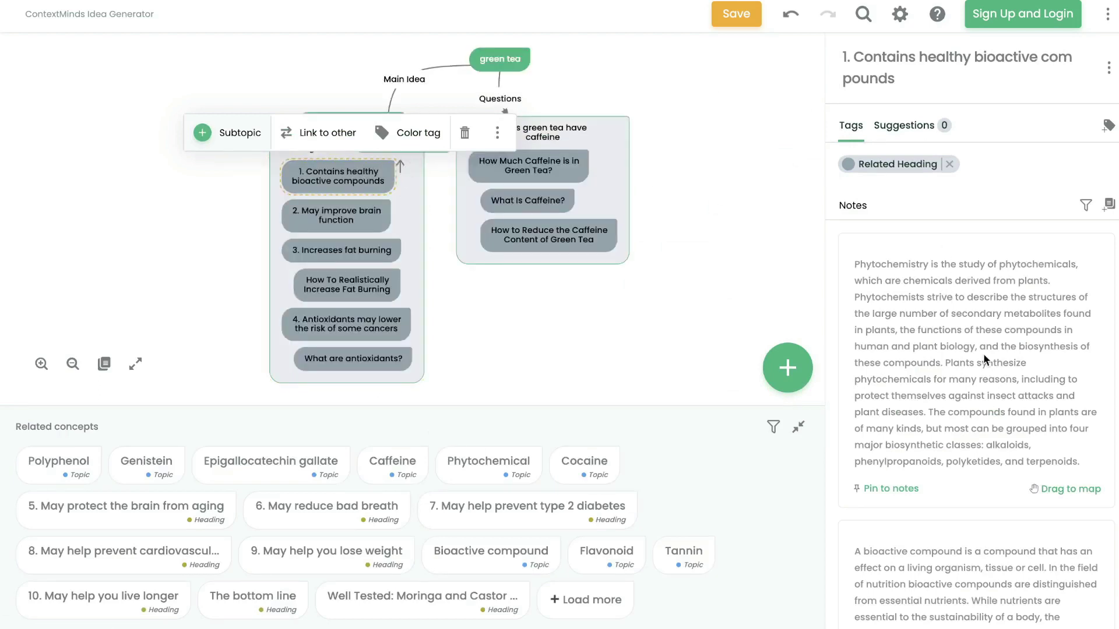
- Pin the 'Although health benefits have been assumed' note and drop it onto the map
scroll(988, 362, down, 1)
drag(1083, 450, 848, 243)
scroll(976, 317, down, 6)
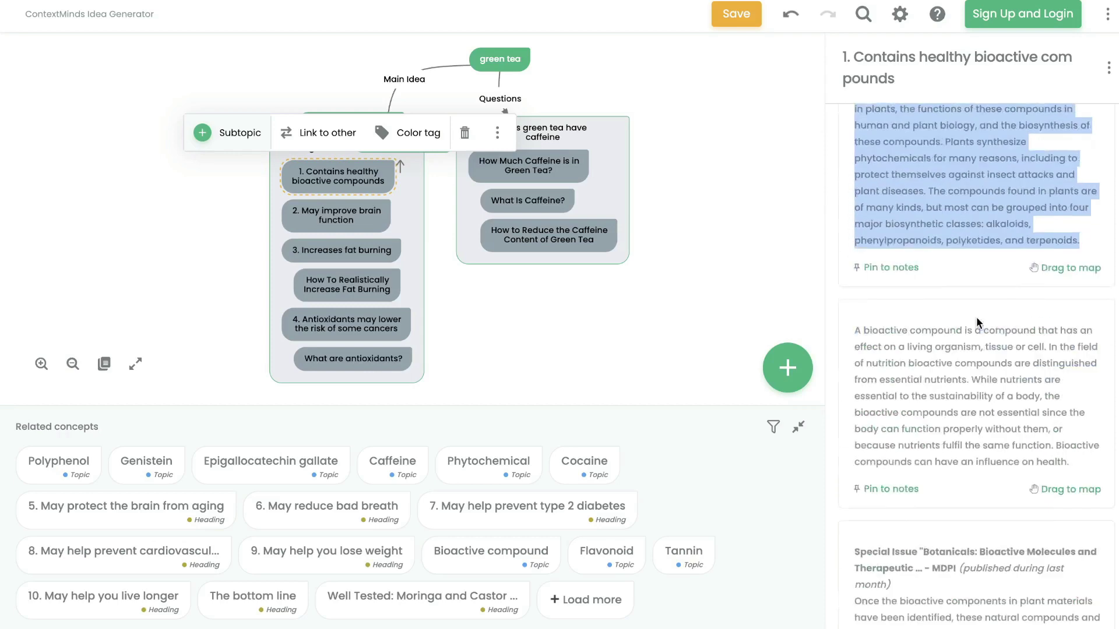
scroll(988, 363, down, 1)
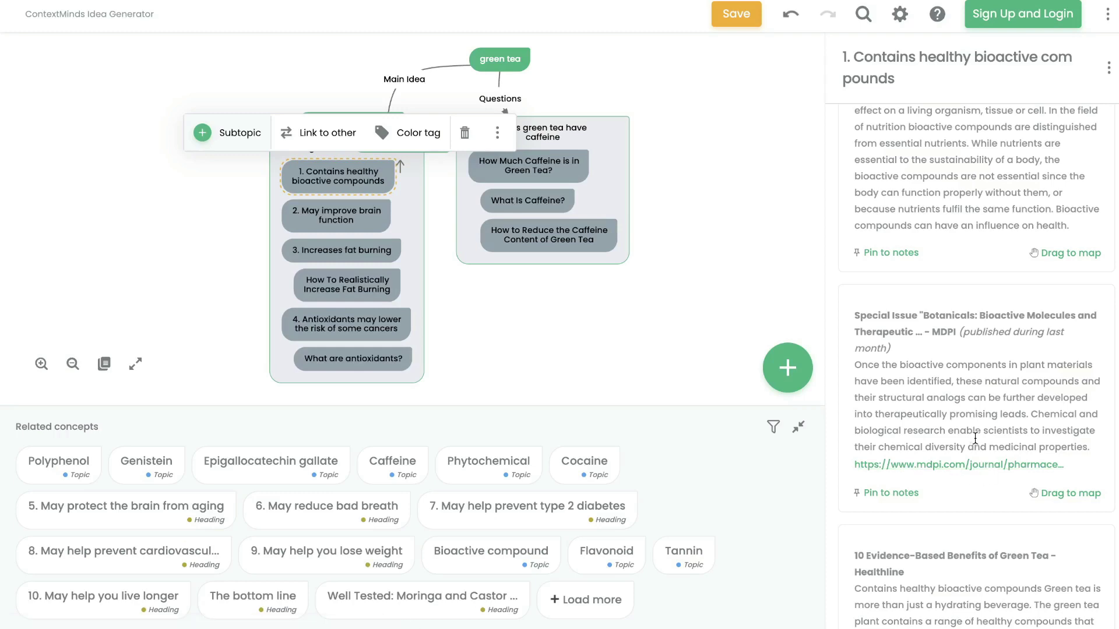
scroll(872, 285, up, 2)
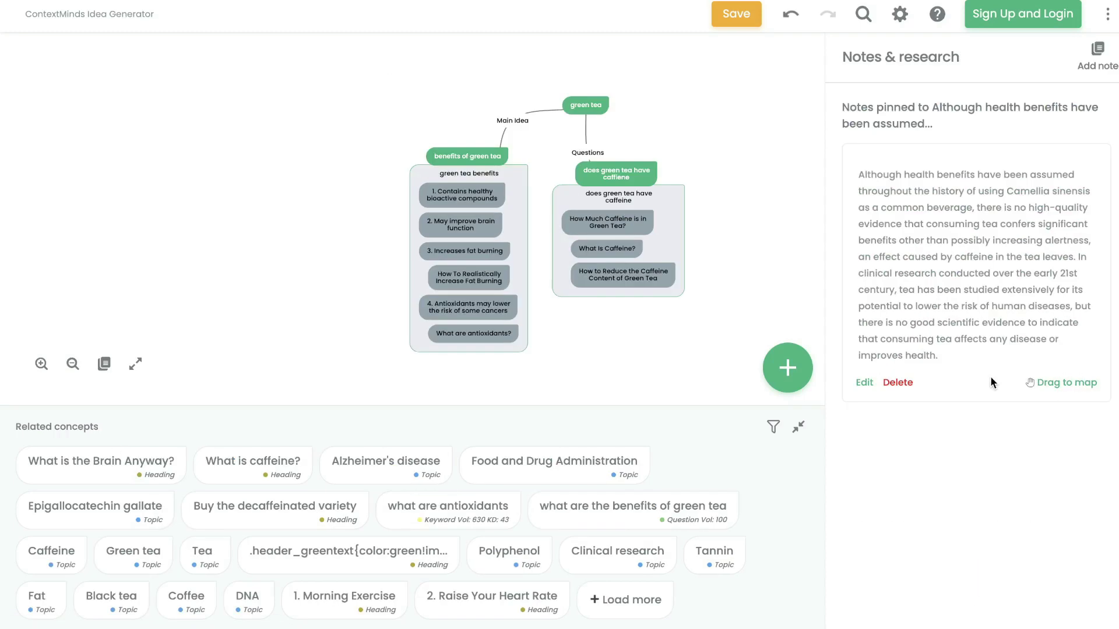
drag(992, 382, 610, 338)
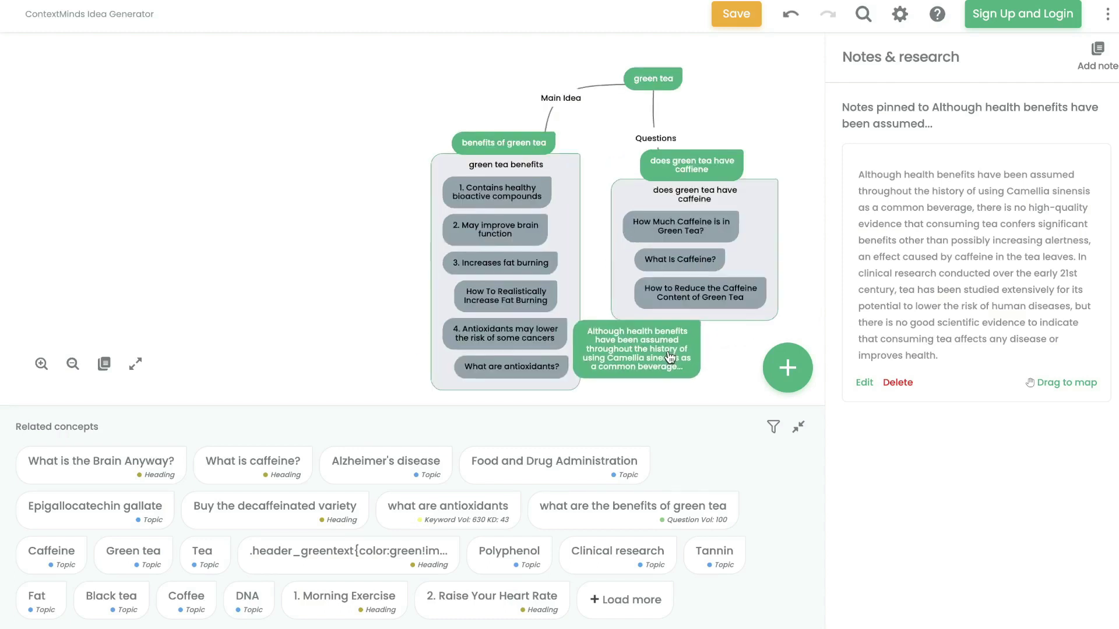
- Slide the health-benefits note under item 1 of the benefits group and nudge the green tea root
drag(670, 357, 670, 382)
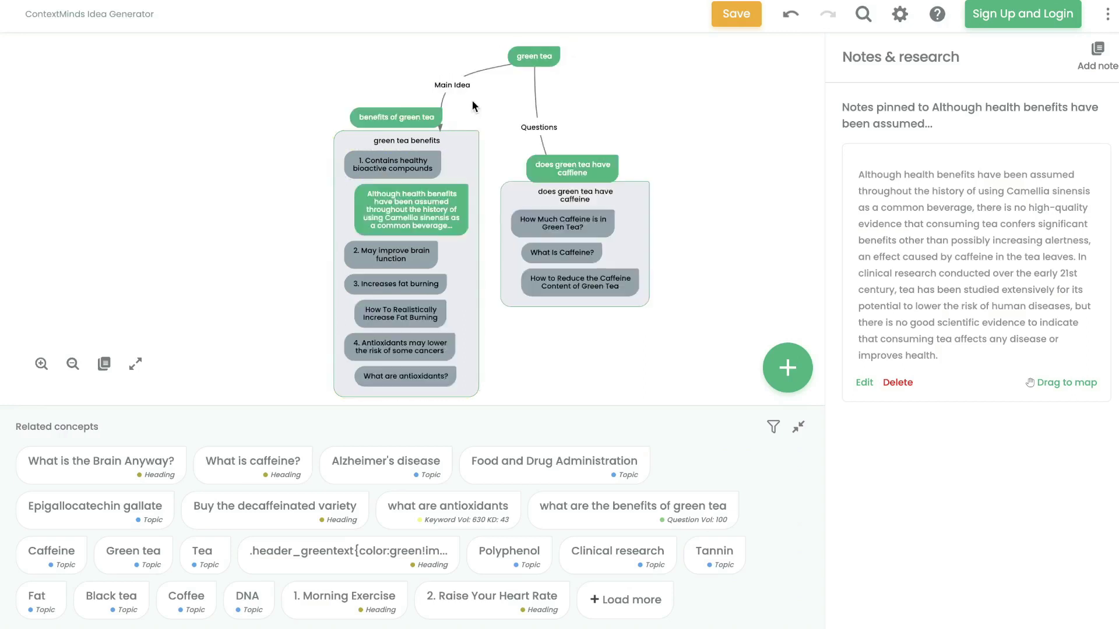
drag(532, 64, 564, 142)
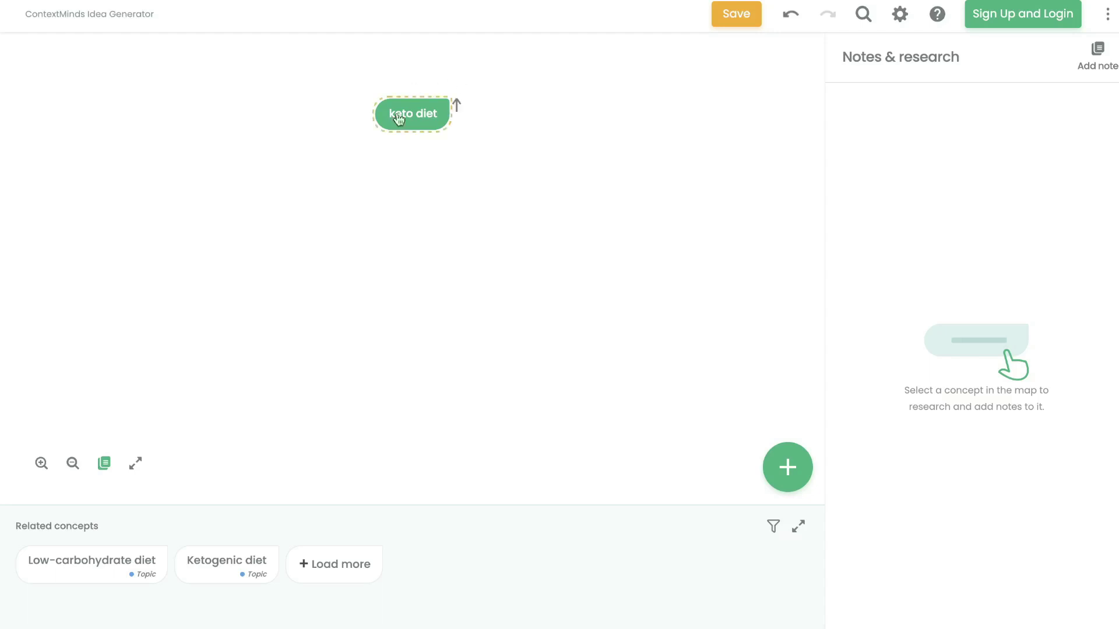
- Add Low-carbohydrate diet from Related concepts to the keto diet map
drag(139, 553, 245, 225)
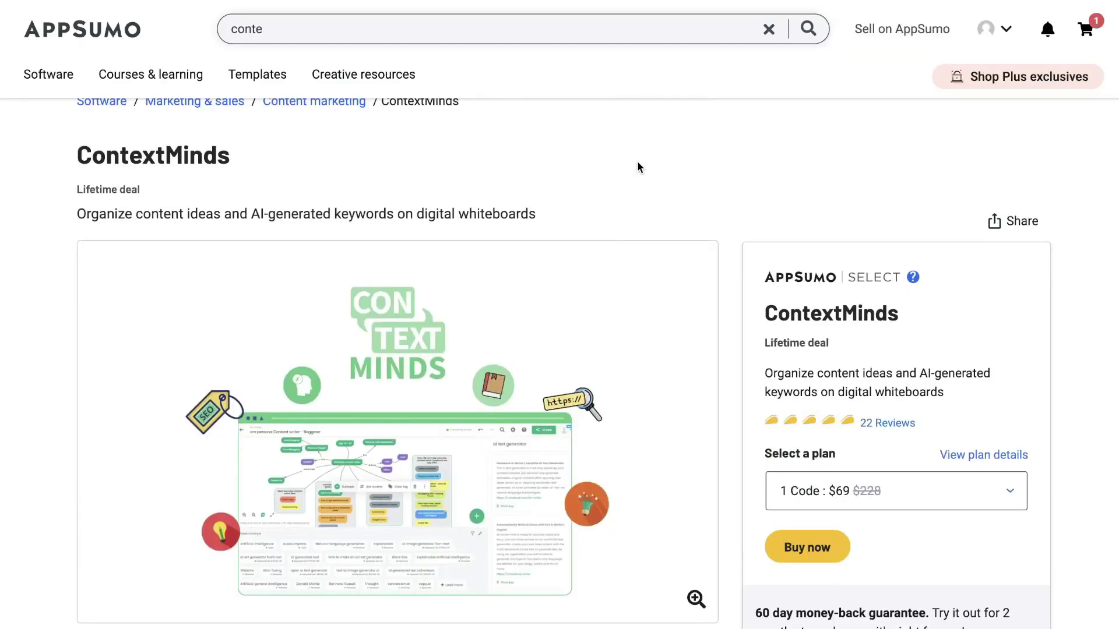
- Scroll the AppSumo deal page down and back up to the 1 Code for $69 offer
scroll(637, 166, down, 2)
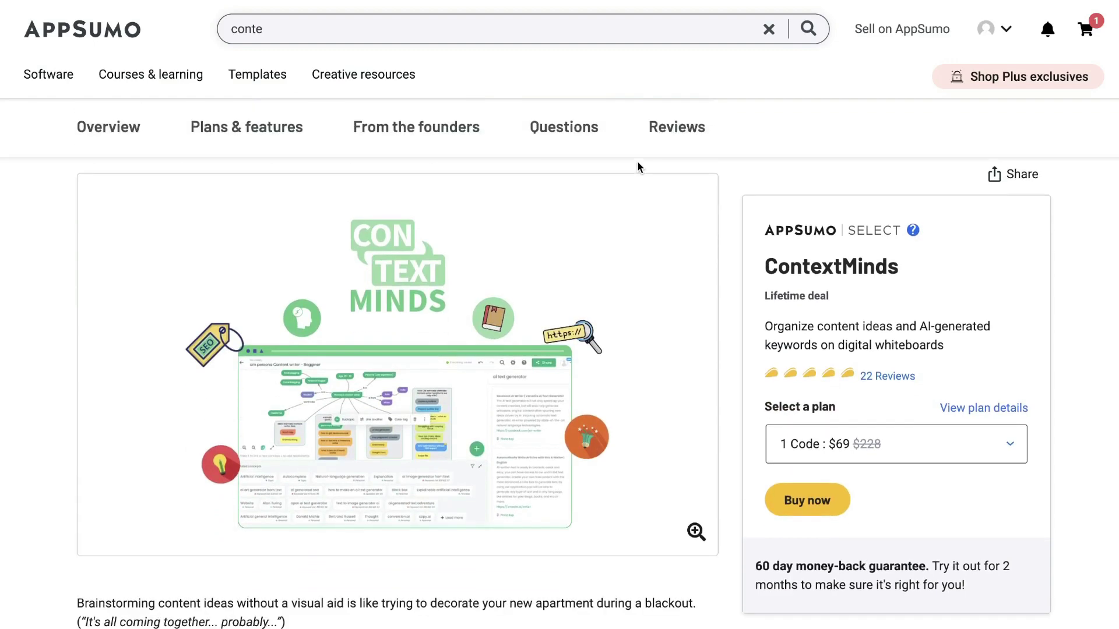
scroll(638, 165, down, 5)
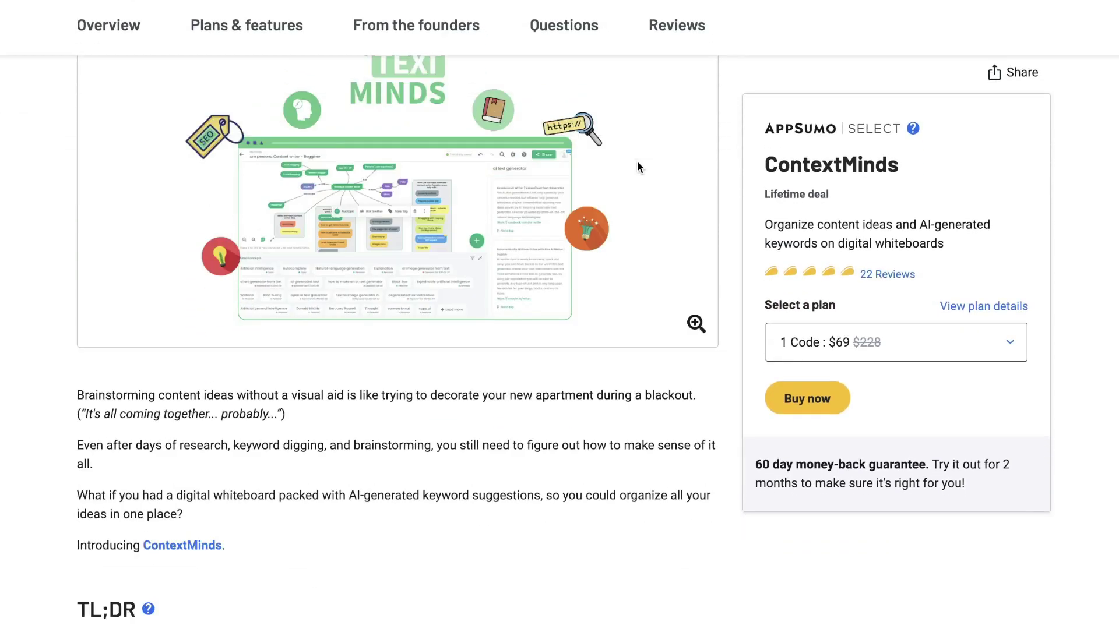
scroll(637, 163, up, 5)
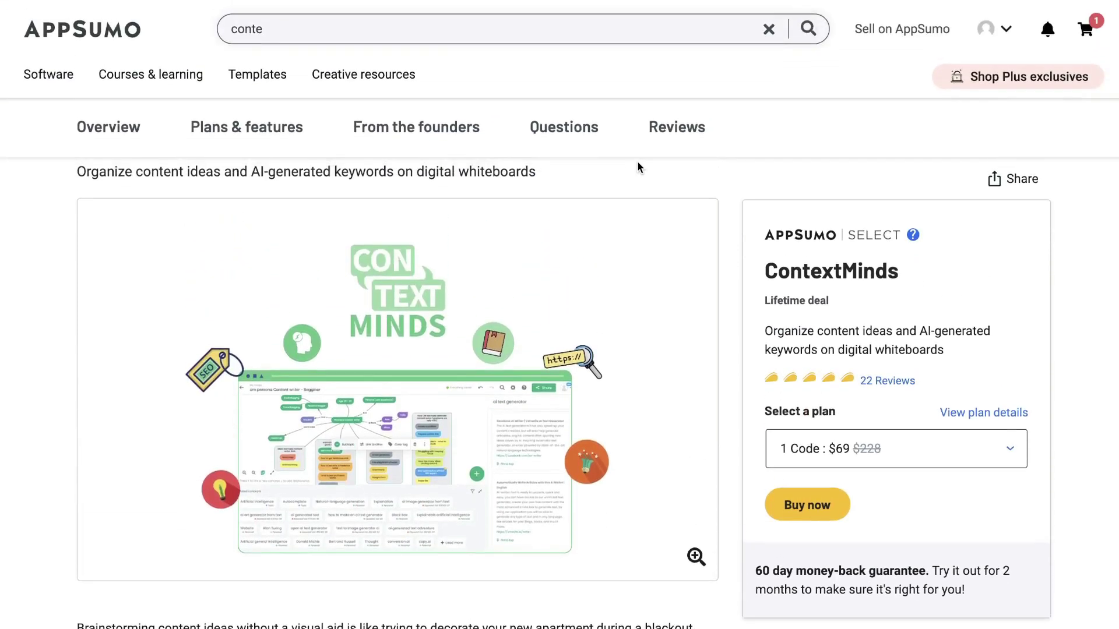